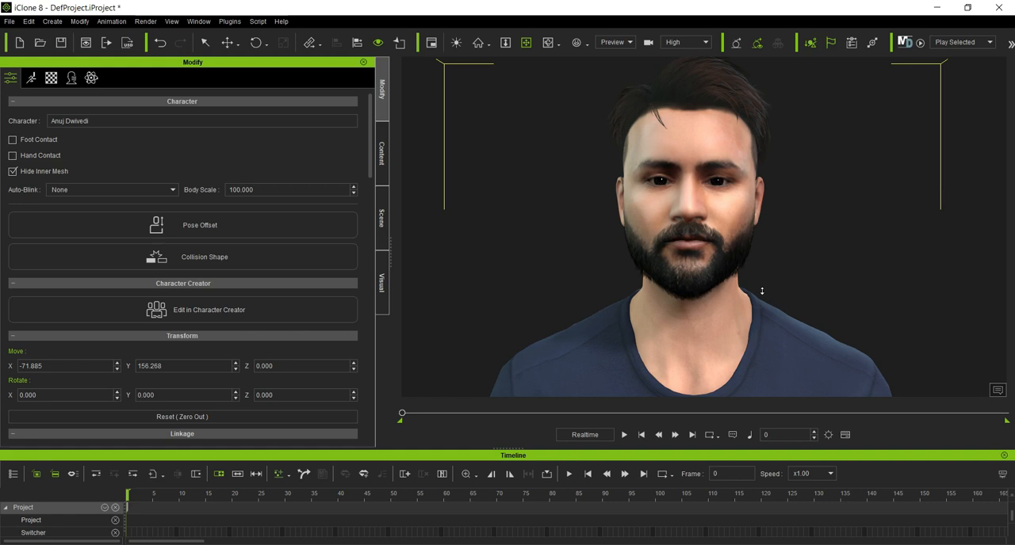
# Step: Open the character's Face Key editor, place it beside the face, and look through its Expression and Modify modes before returning to Muscle
pyautogui.click(30, 80)
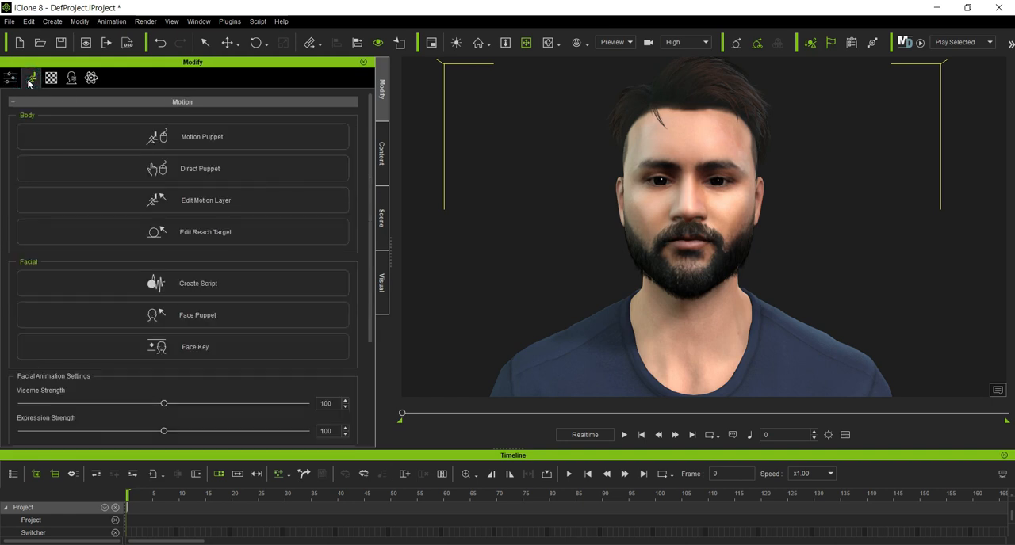
pyautogui.click(195, 351)
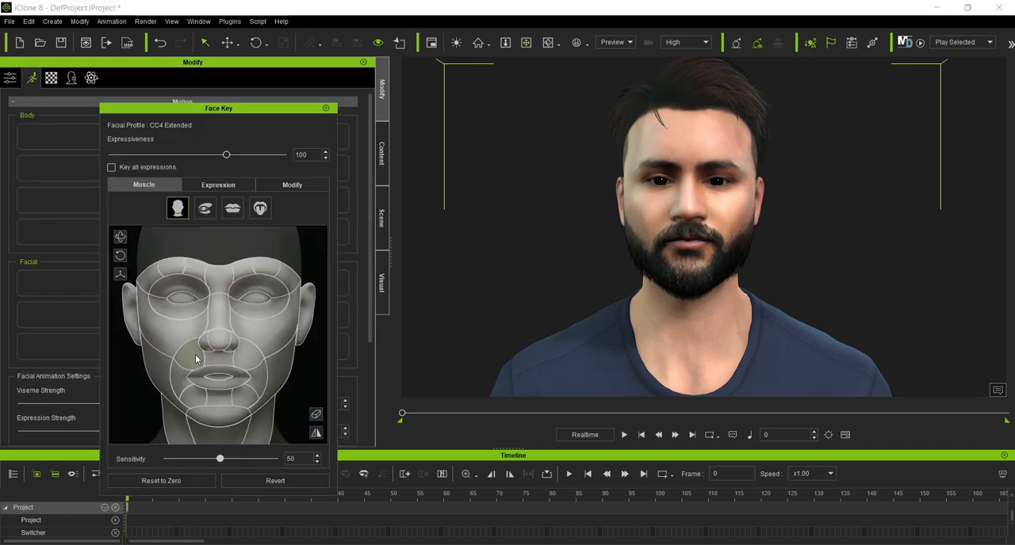
pyautogui.moveTo(269, 109); pyautogui.dragTo(477, 100)
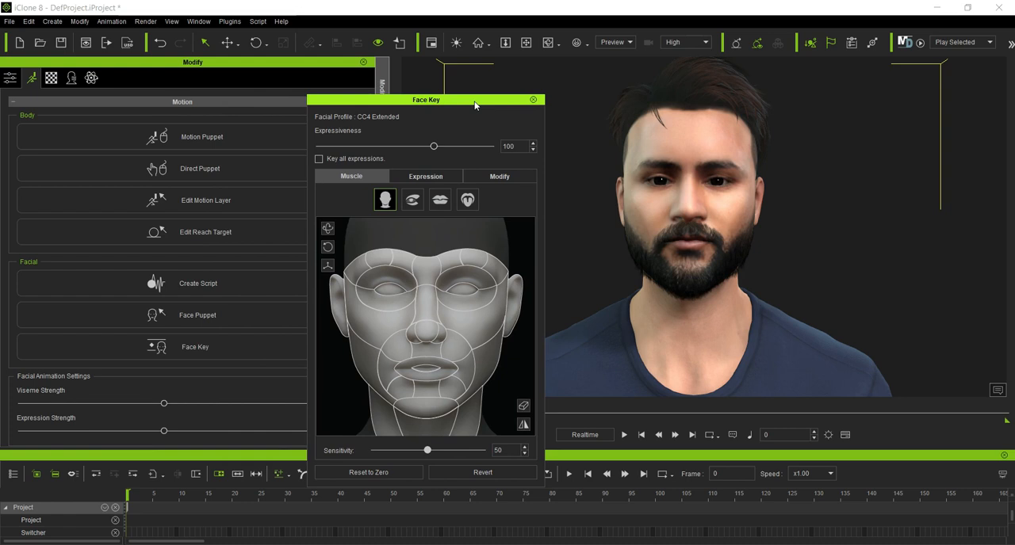
pyautogui.click(420, 178)
pyautogui.click(495, 179)
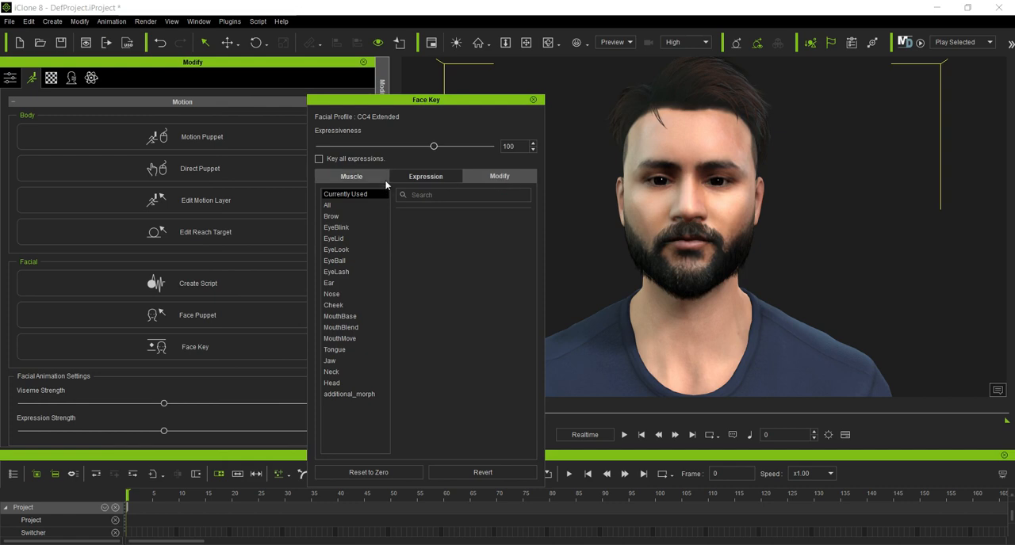
pyautogui.click(353, 178)
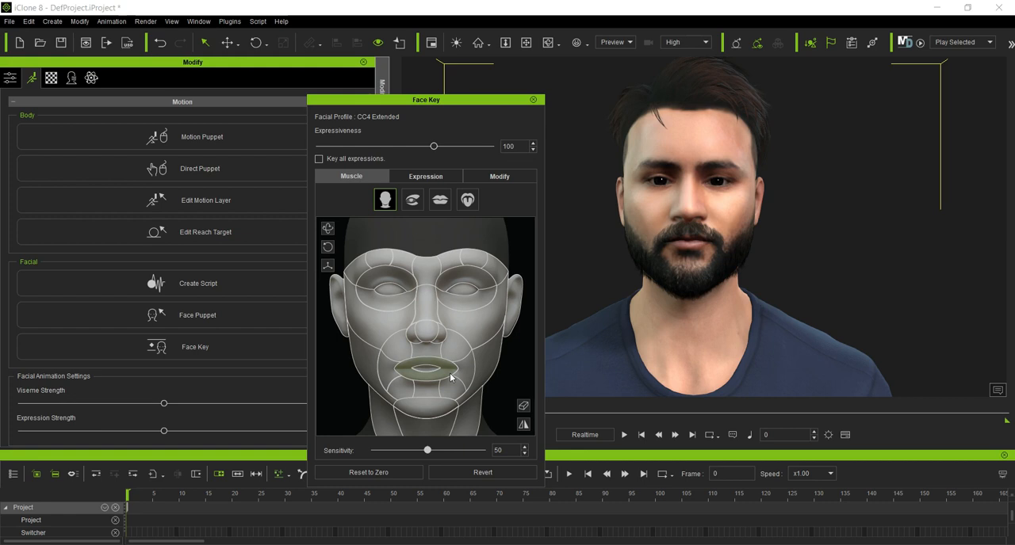
# Step: Try turning and lowering the head with Head Orientation, resetting the face to zero after each pose
pyautogui.click(329, 230)
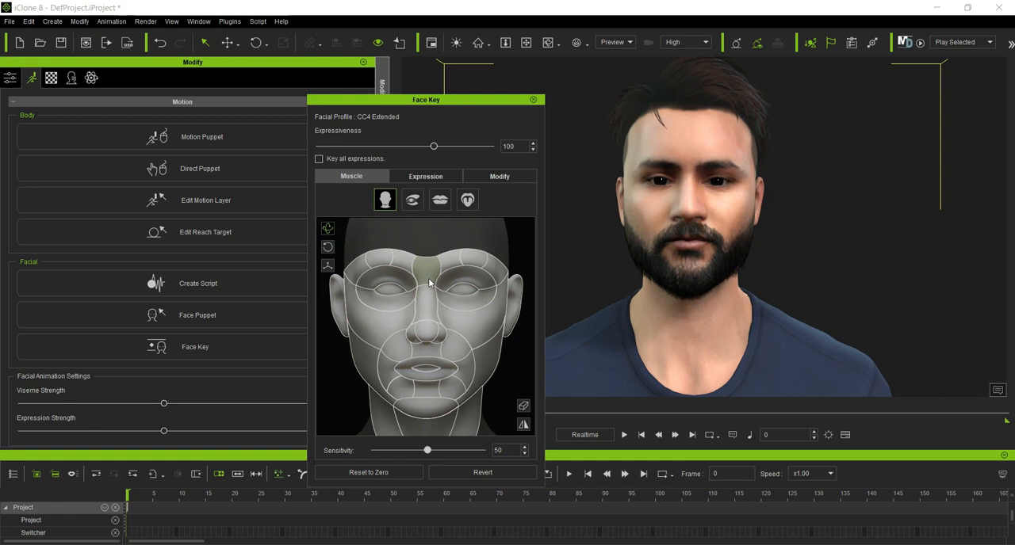
pyautogui.moveTo(428, 281); pyautogui.dragTo(373, 367)
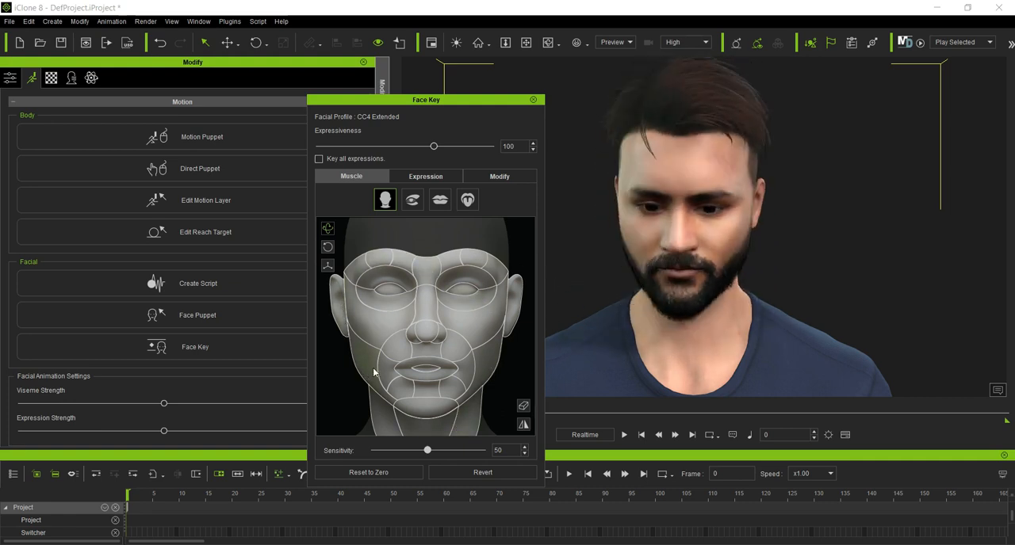
pyautogui.click(365, 472)
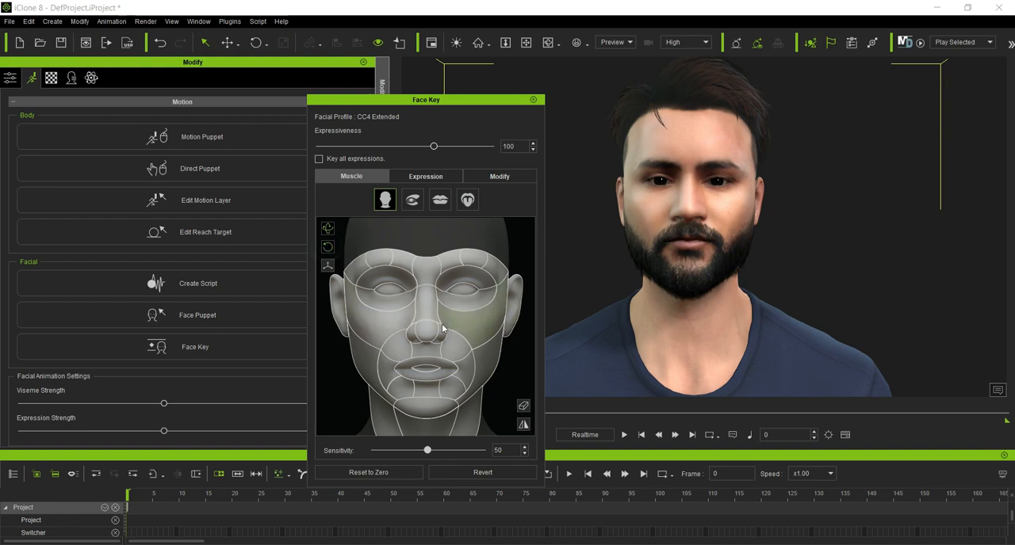
pyautogui.moveTo(421, 335); pyautogui.dragTo(407, 431)
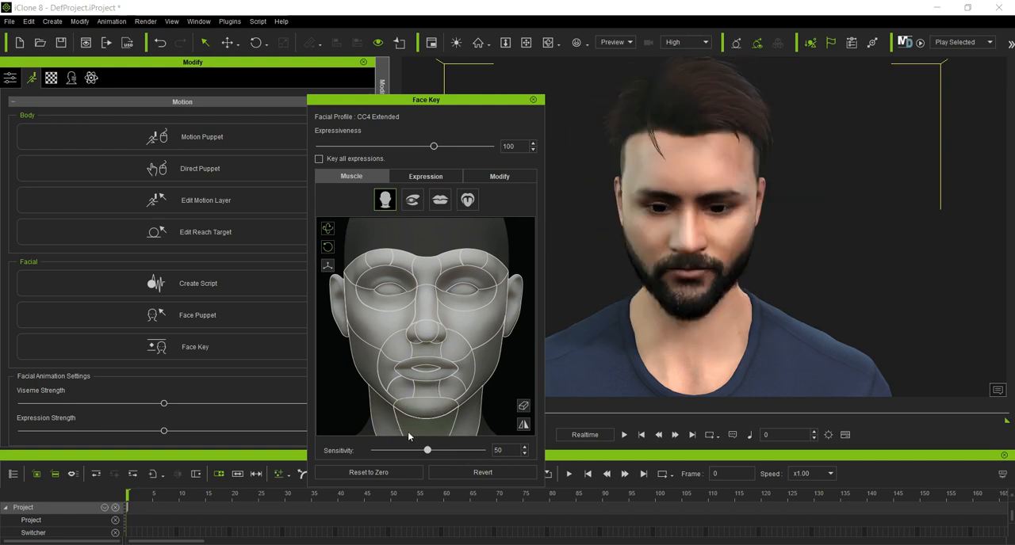
pyautogui.click(369, 471)
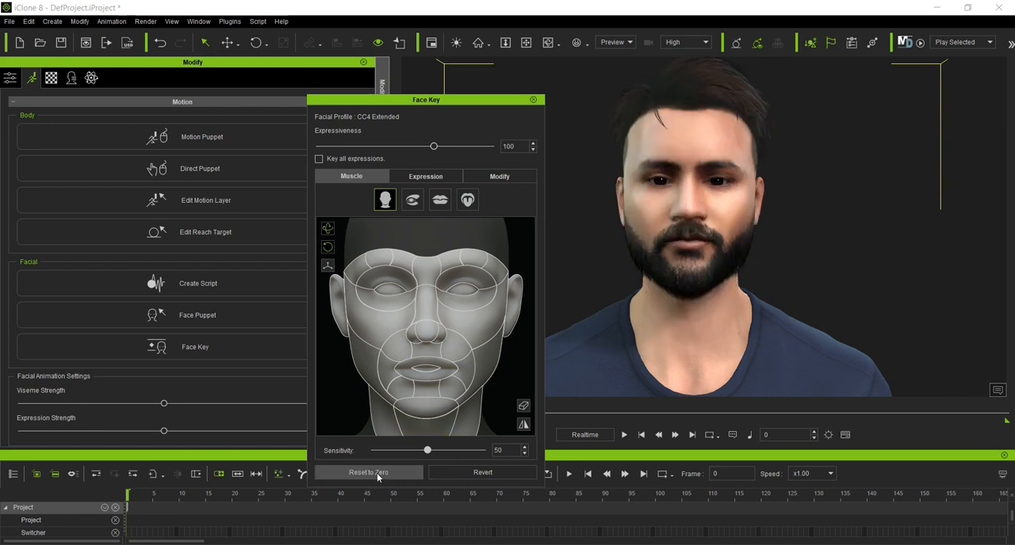
# Step: Try shifting the head with Head Move, check it from the side, and reset the face to zero
pyautogui.click(327, 267)
pyautogui.moveTo(409, 336); pyautogui.dragTo(390, 351)
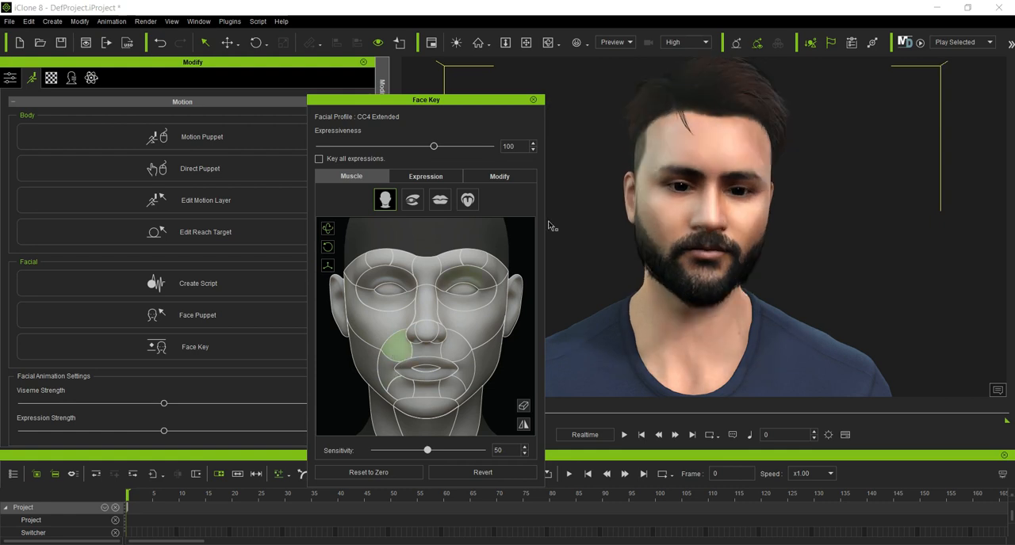
pyautogui.click(548, 43)
pyautogui.moveTo(842, 259); pyautogui.dragTo(615, 274)
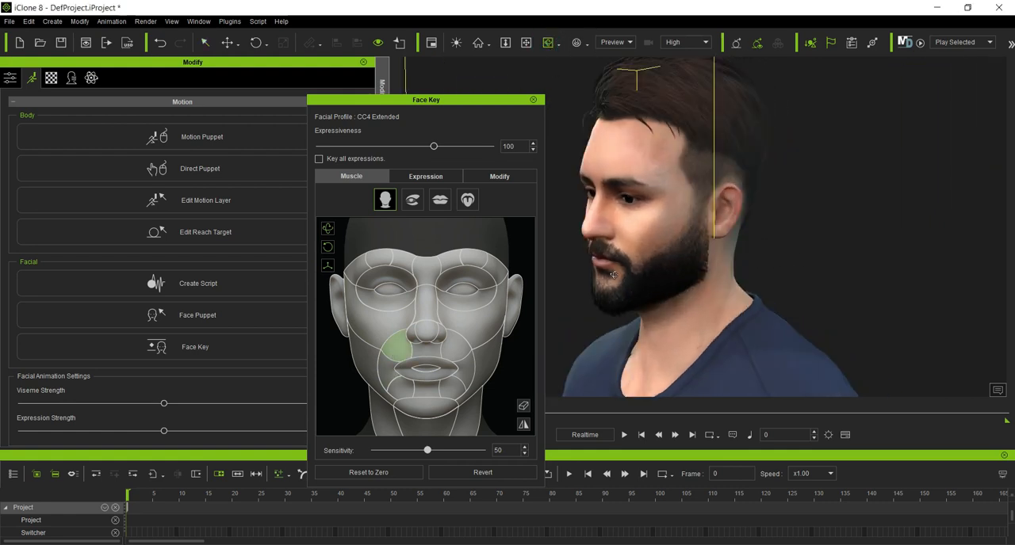
pyautogui.click(369, 473)
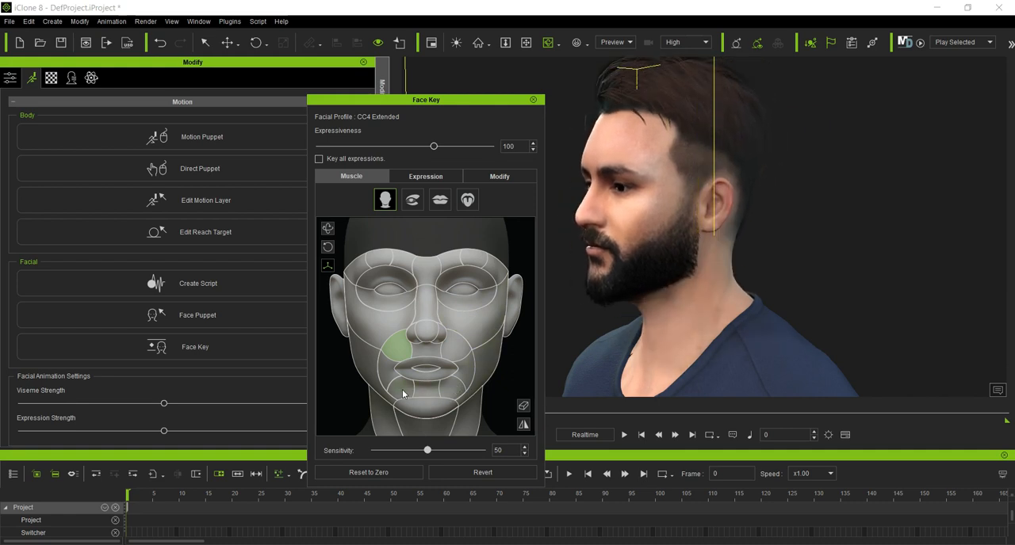
# Step: Try tilting the head sideways with Head Orientation and Head Move switched off, viewing the face from the front
pyautogui.moveTo(597, 211); pyautogui.dragTo(854, 228)
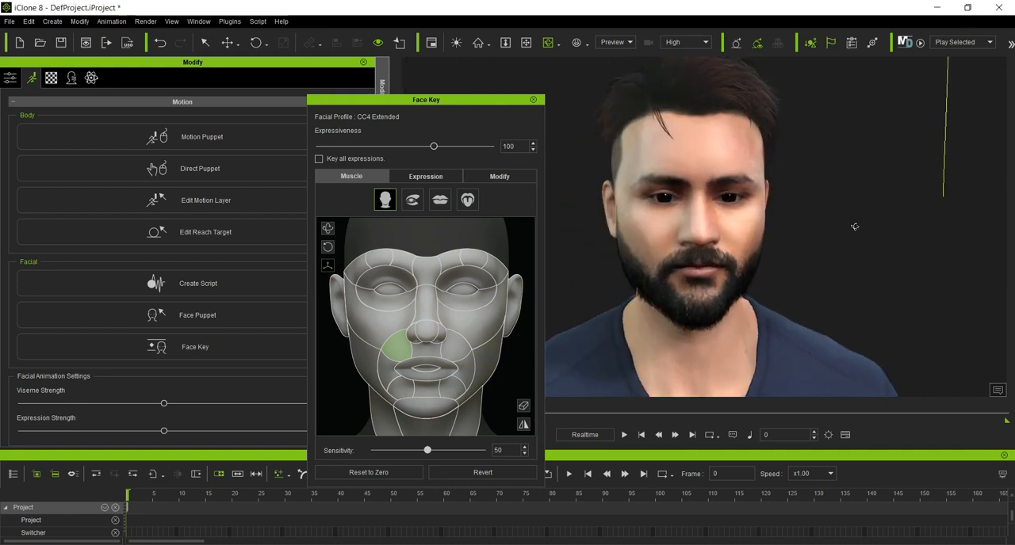
pyautogui.click(328, 229)
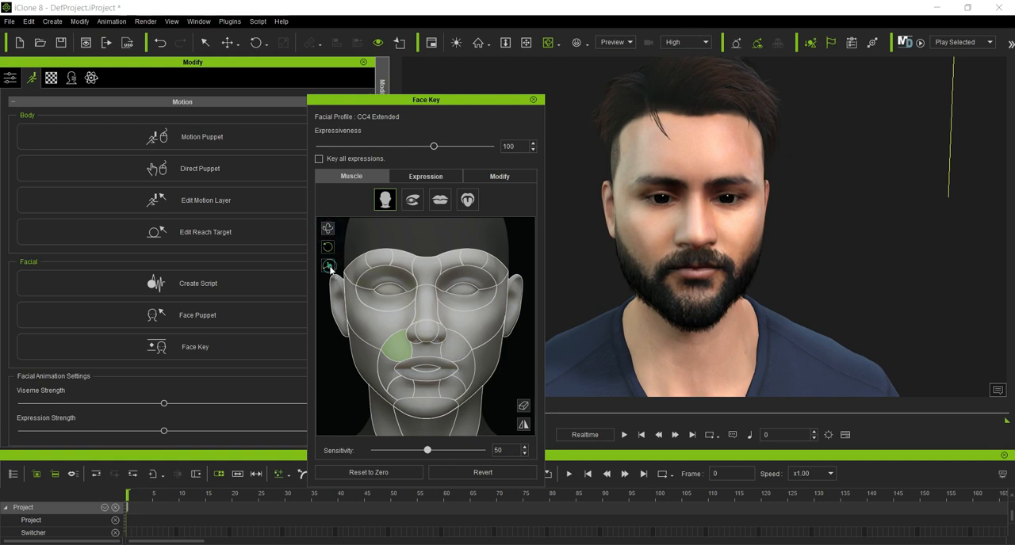
pyautogui.moveTo(414, 335); pyautogui.dragTo(394, 355)
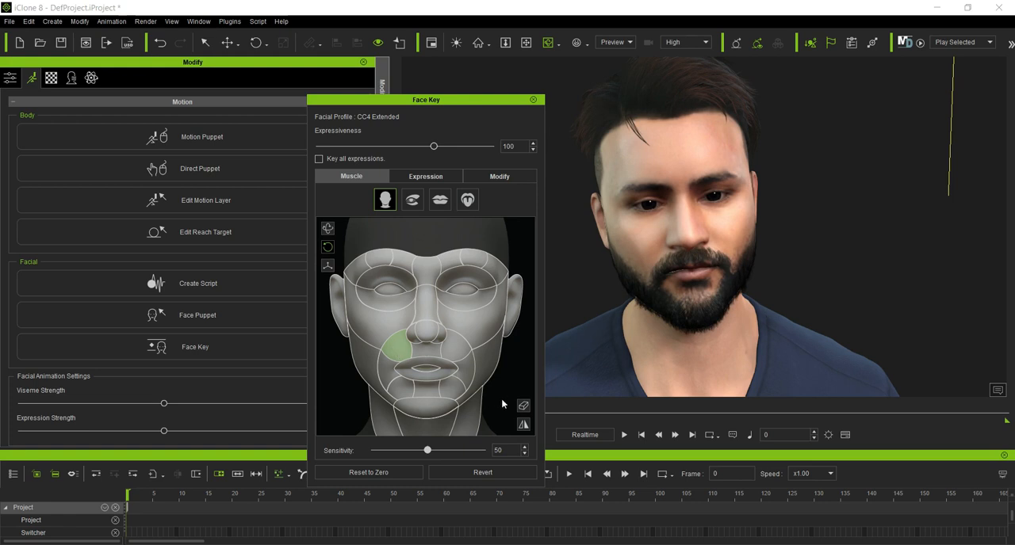
# Step: Select the nose and both cheek muscle regions individually, and clear the selection
pyautogui.click(523, 407)
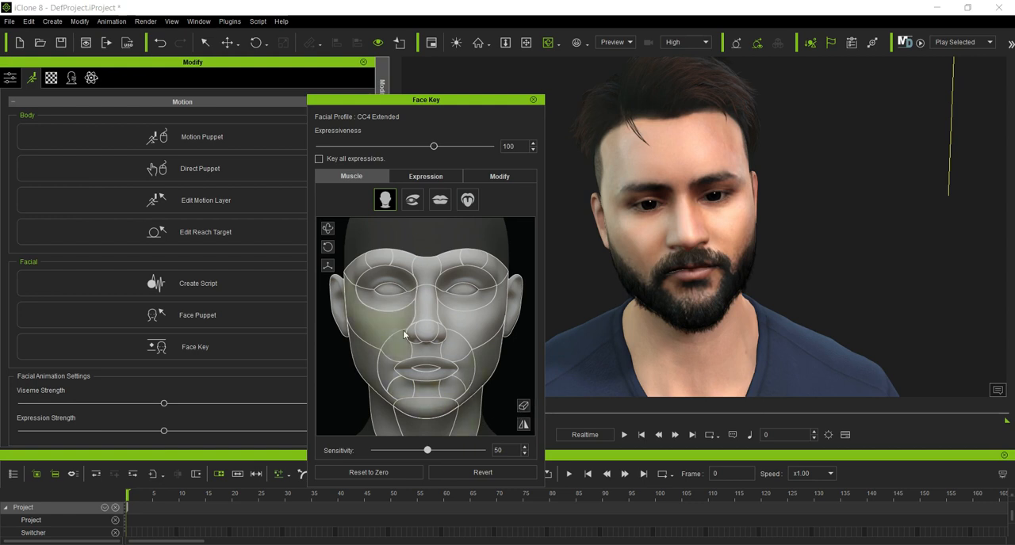
pyautogui.click(429, 337)
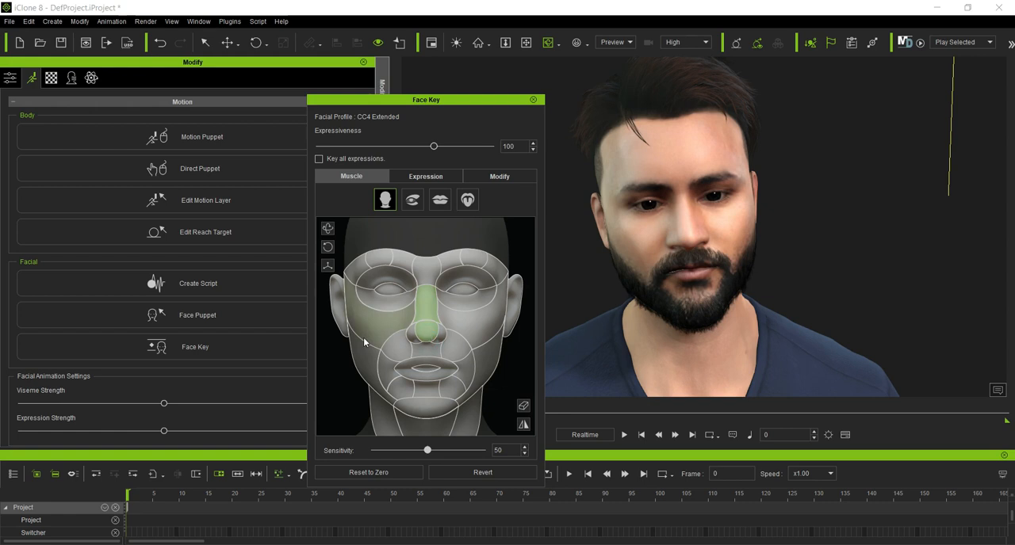
pyautogui.click(363, 334)
pyautogui.click(468, 318)
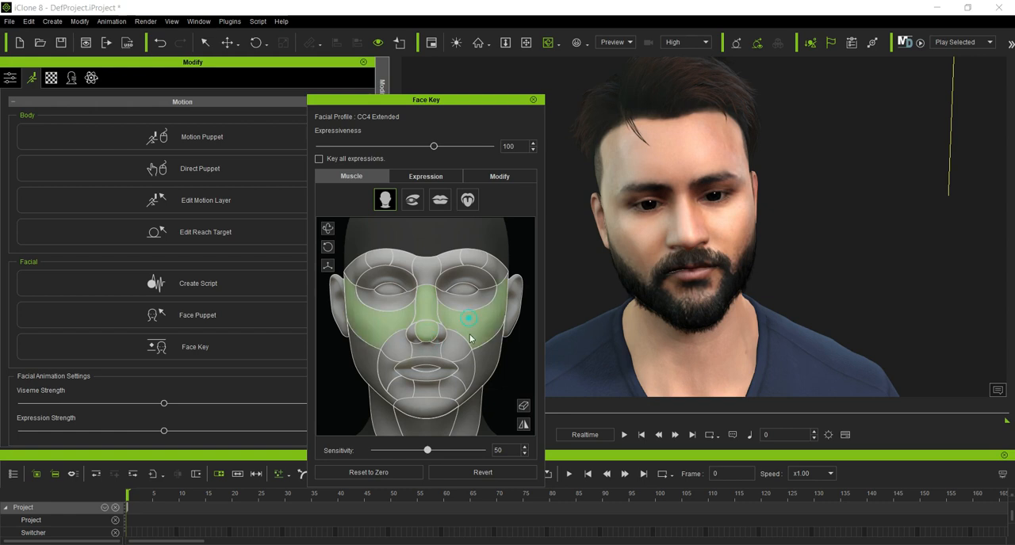
pyautogui.click(524, 407)
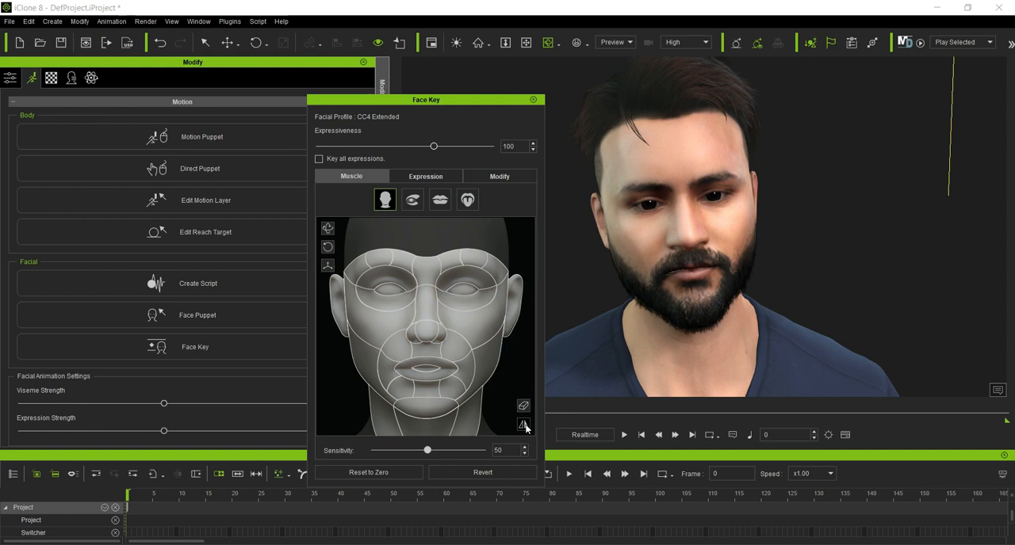
# Step: Turn on symmetrical selection to pick paired eye, ear, jaw and neck regions, and reset the face to zero
pyautogui.click(523, 426)
pyautogui.click(470, 294)
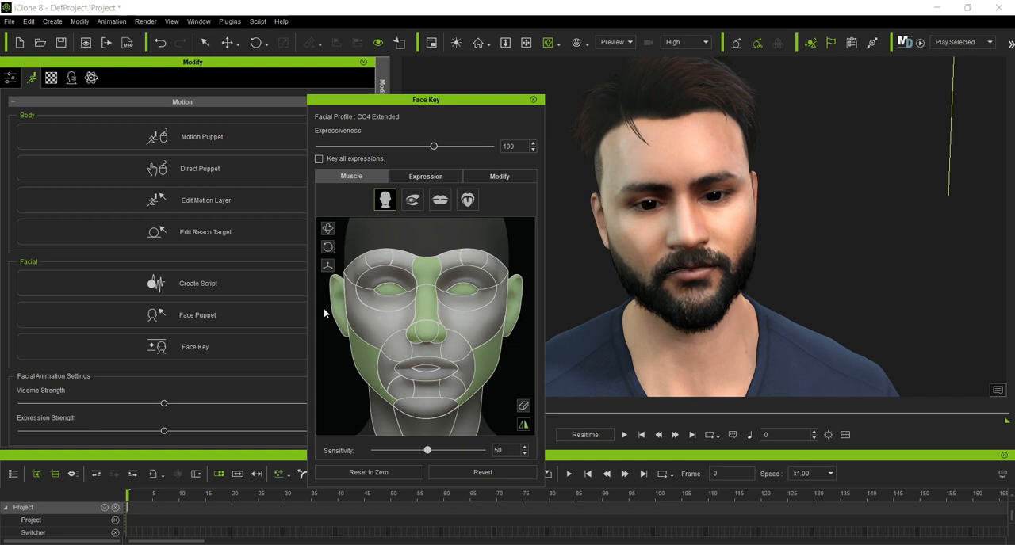
pyautogui.click(461, 429)
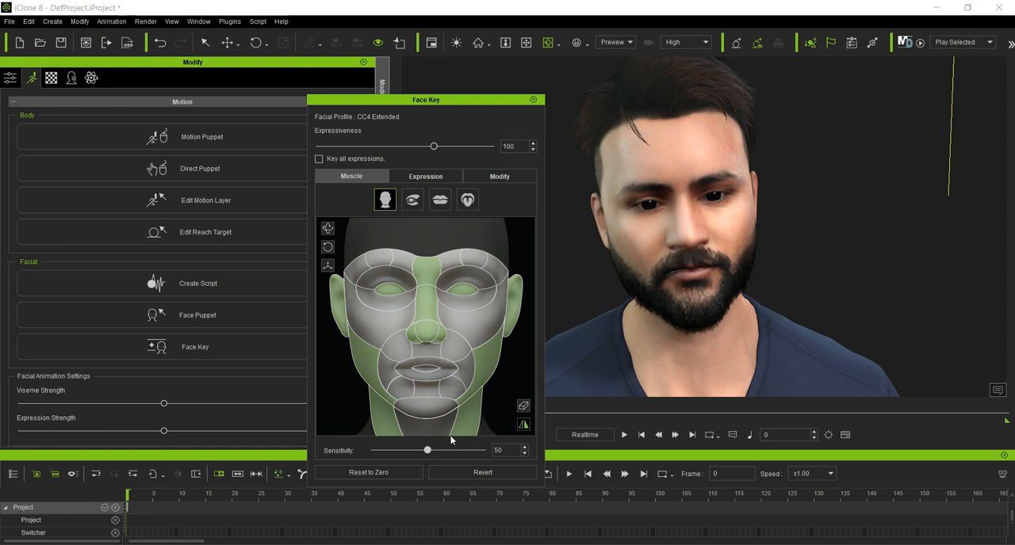
pyautogui.click(395, 476)
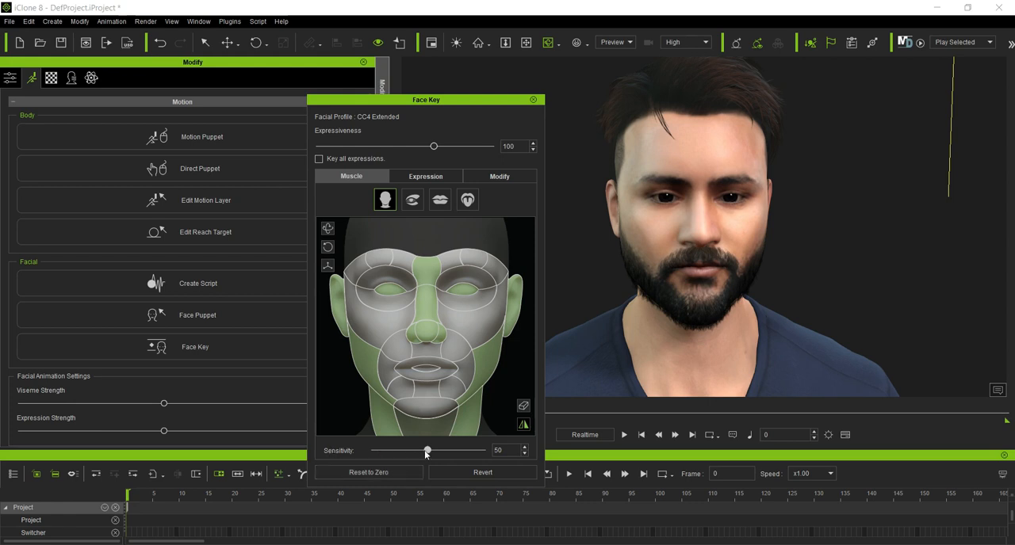
# Step: Set the muscle Sensitivity to 100 and try moving both eyes to look sideways
pyautogui.moveTo(429, 454); pyautogui.dragTo(483, 456)
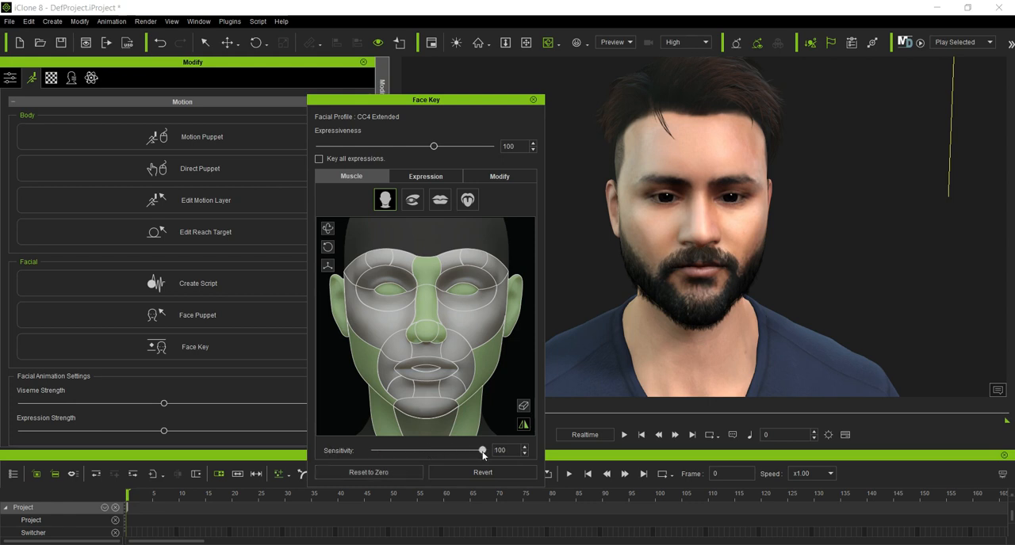
pyautogui.click(523, 406)
pyautogui.click(465, 294)
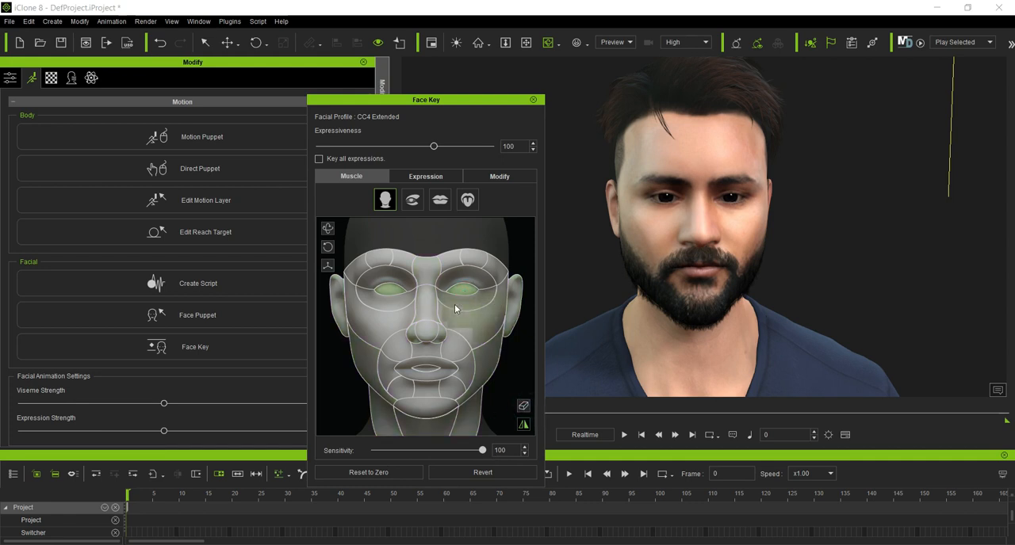
pyautogui.moveTo(471, 303)
pyautogui.mouseDown()
pyautogui.moveTo(454, 305)
pyautogui.moveTo(502, 306)
pyautogui.moveTo(391, 301)
pyautogui.moveTo(490, 312)
pyautogui.moveTo(442, 329)
pyautogui.moveTo(407, 320)
pyautogui.moveTo(491, 286)
pyautogui.moveTo(513, 309)
pyautogui.moveTo(515, 273)
pyautogui.moveTo(476, 300)
pyautogui.mouseUp()
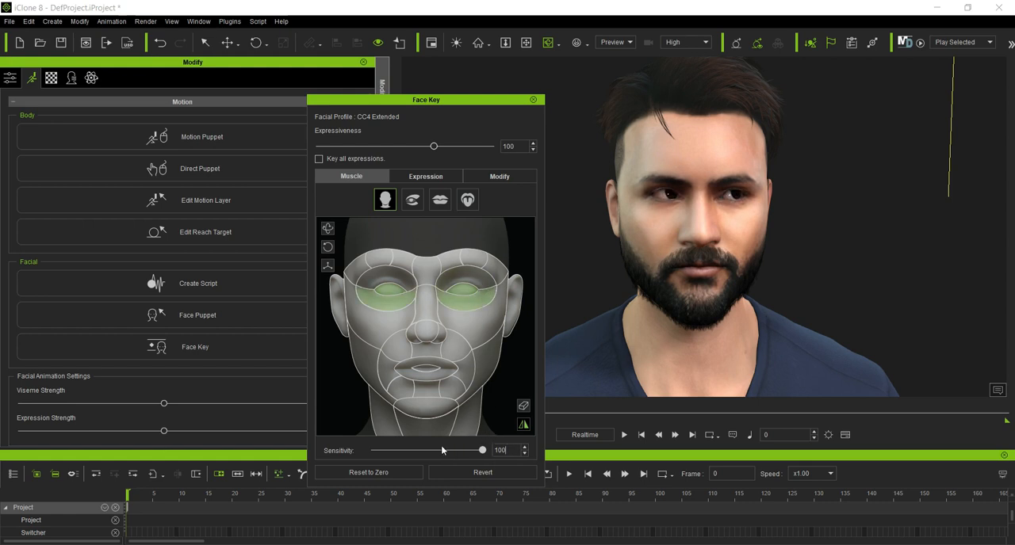
# Step: Set the Sensitivity to 30 and try the Expressiveness at 150 and 21
pyautogui.doubleClick(499, 450)
pyautogui.press('Return')
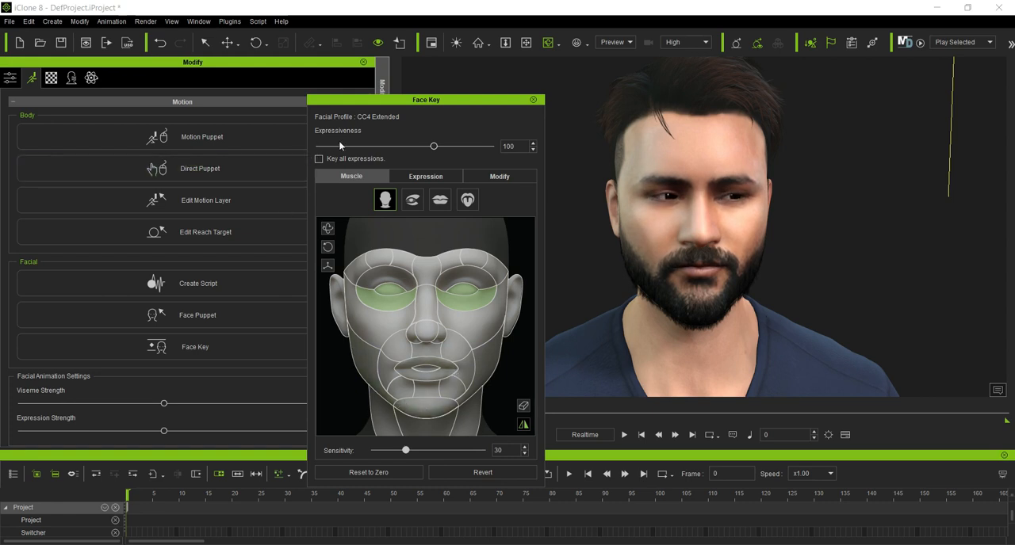
pyautogui.moveTo(433, 147); pyautogui.dragTo(481, 147)
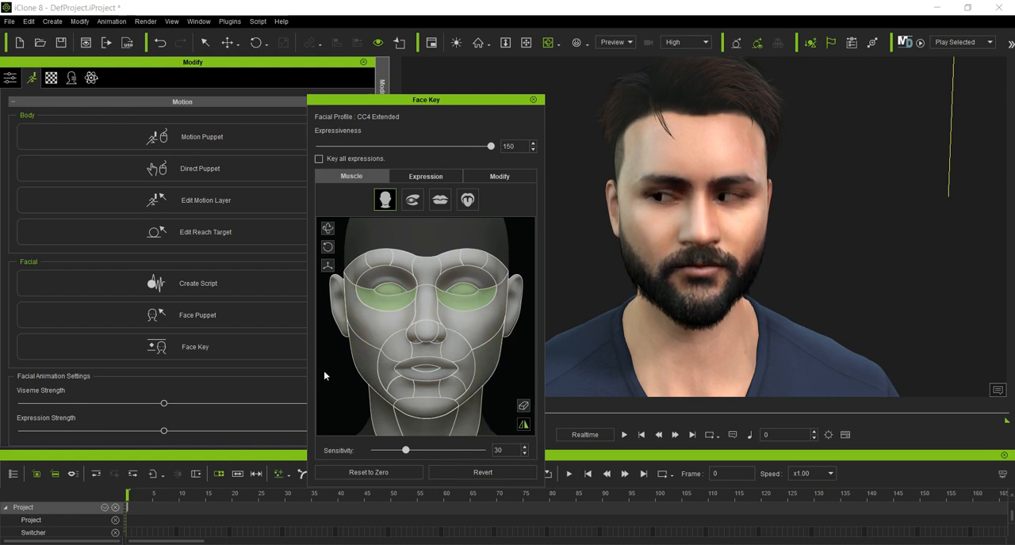
pyautogui.moveTo(491, 146); pyautogui.dragTo(347, 157)
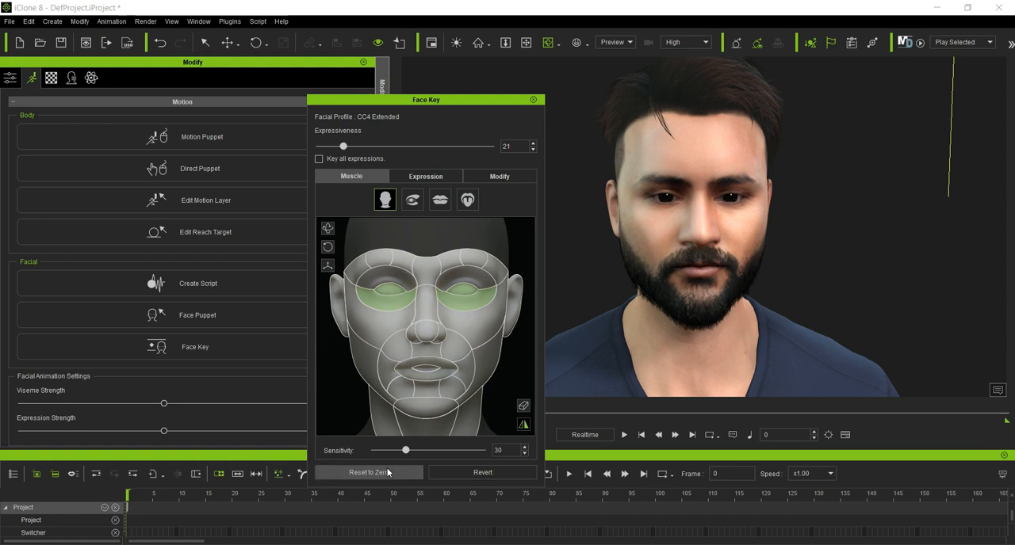
# Step: Clear the muscle selection and set the Sensitivity to 50
pyautogui.click(523, 405)
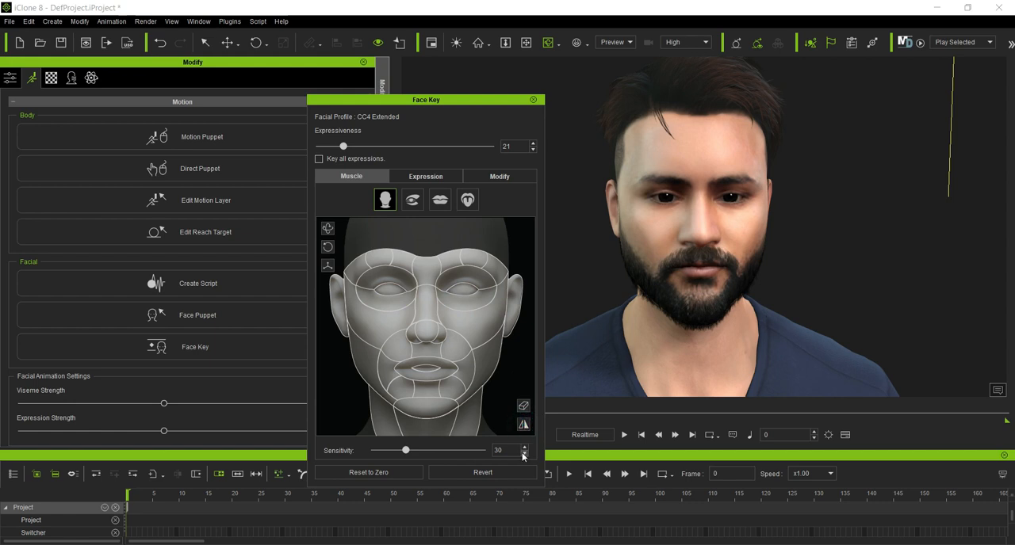
pyautogui.moveTo(499, 449); pyautogui.dragTo(475, 452)
pyautogui.write('50')
pyautogui.press('Return')
# Step: Set the Expressiveness to 100 and switch the muscle map to the eye region
pyautogui.moveTo(524, 146); pyautogui.dragTo(503, 147)
pyautogui.write('100')
pyautogui.press('Return')
pyautogui.click(413, 202)
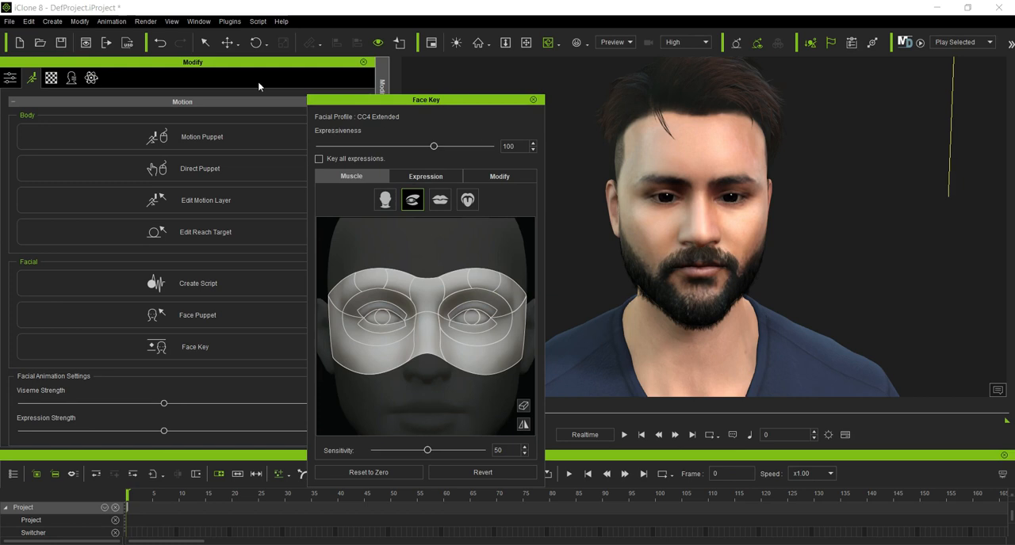
# Step: Create an orbit camera and set its focal length to 200 mm
pyautogui.click(53, 22)
pyautogui.moveTo(76, 175)
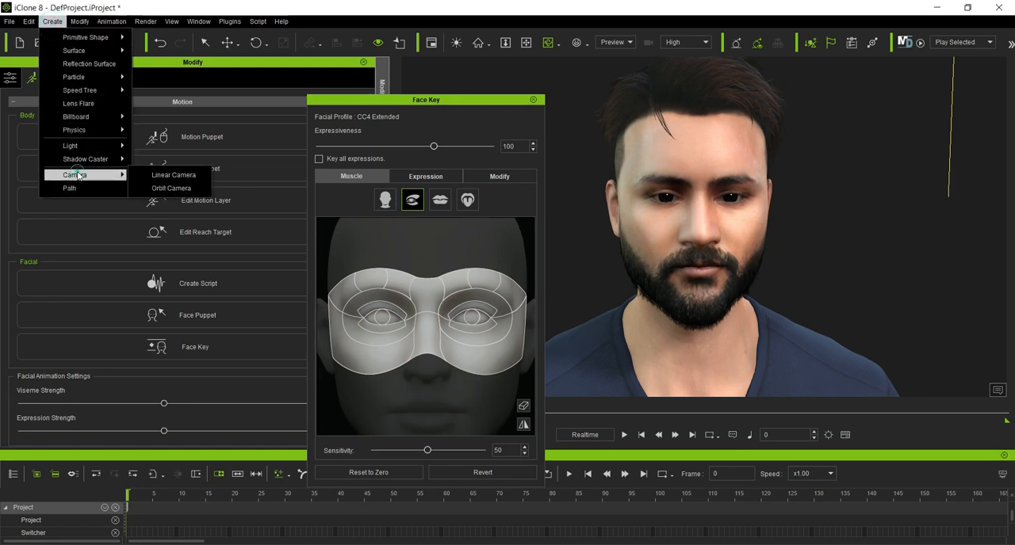
pyautogui.click(164, 189)
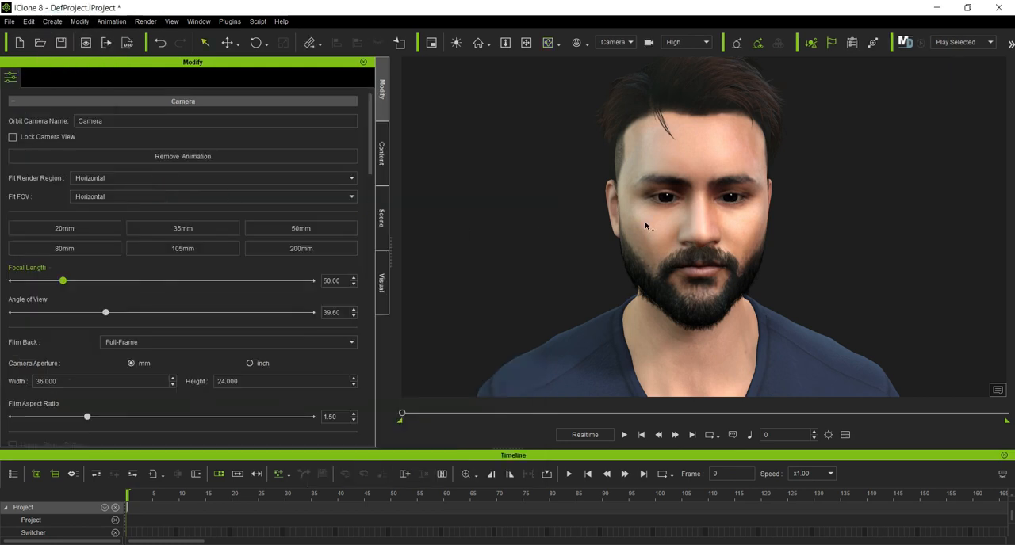
pyautogui.click(264, 251)
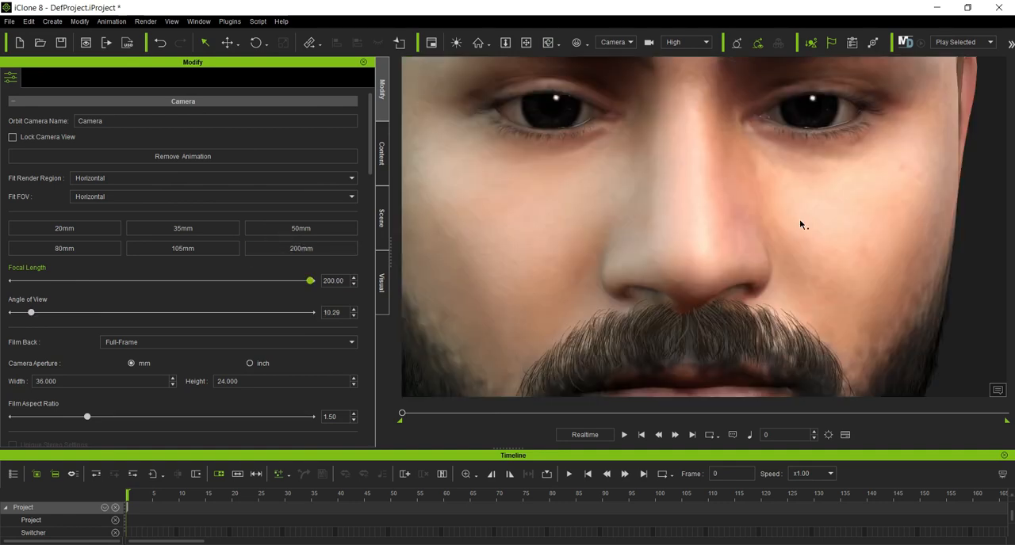
# Step: Select the character, open its Face Key editor and display the eye region of the muscle map
pyautogui.click(528, 43)
pyautogui.moveTo(574, 104); pyautogui.dragTo(597, 204)
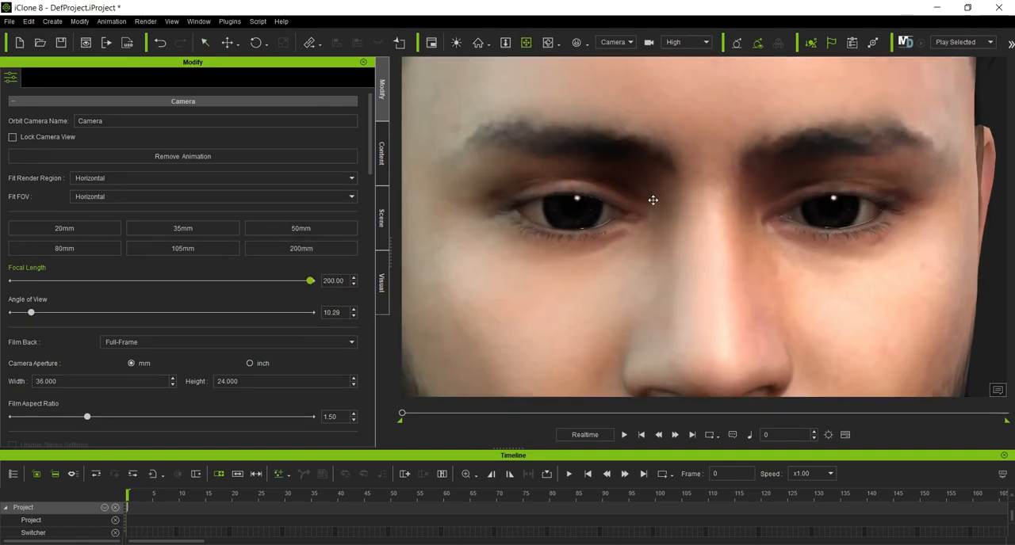
pyautogui.scroll(3, 653, 200)
pyautogui.moveTo(672, 206)
pyautogui.mouseDown(button='right')
pyautogui.moveTo(661, 206)
pyautogui.moveTo(676, 210)
pyautogui.mouseUp(button='right')
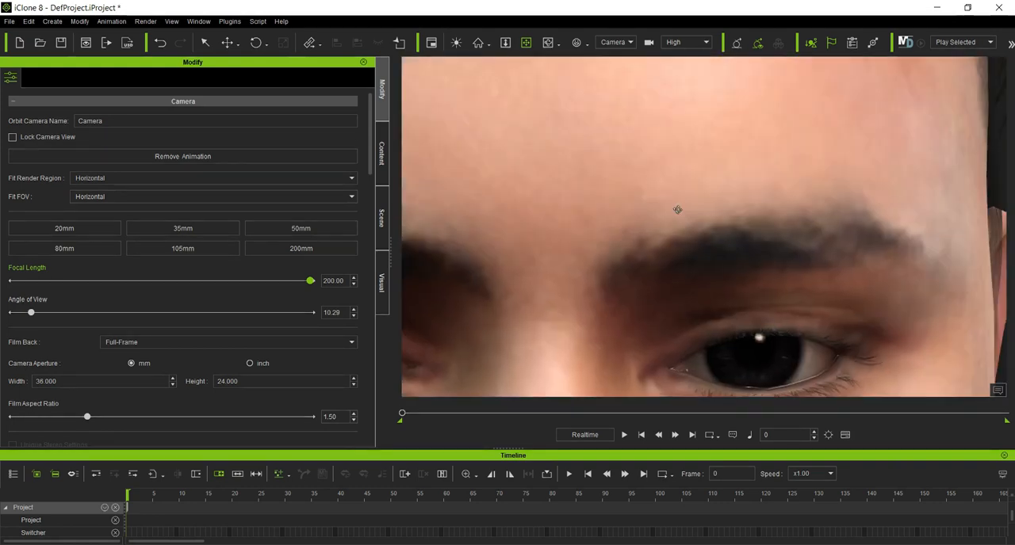
pyautogui.scroll(-3, 677, 210)
pyautogui.moveTo(660, 210); pyautogui.dragTo(757, 176)
pyautogui.scroll(3, 776, 181)
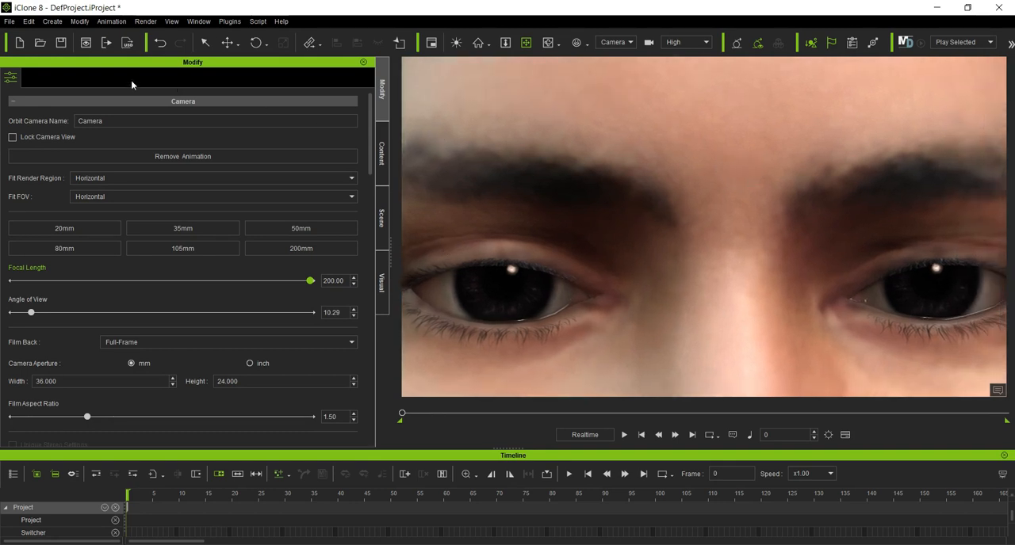
pyautogui.click(204, 42)
pyautogui.click(485, 145)
pyautogui.click(31, 78)
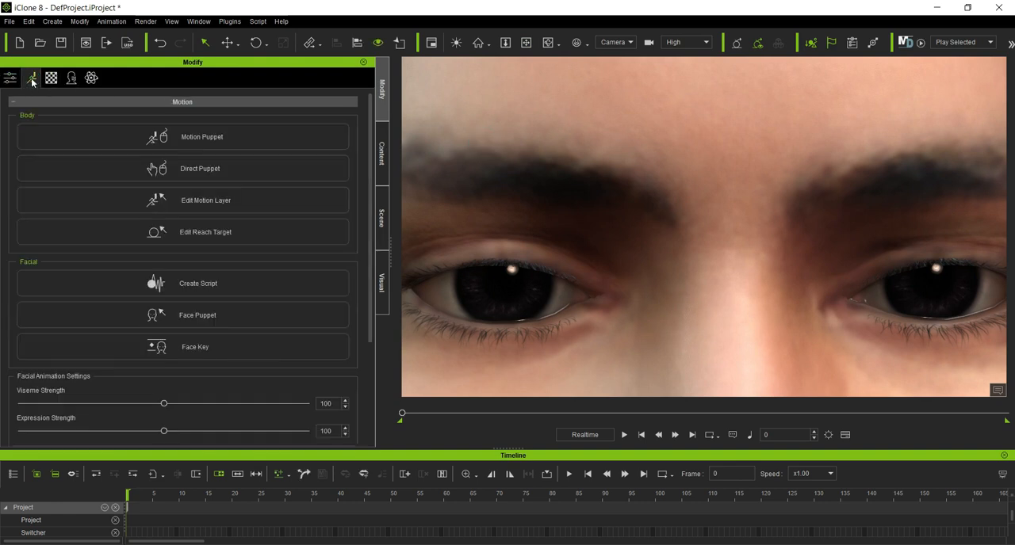
pyautogui.click(215, 359)
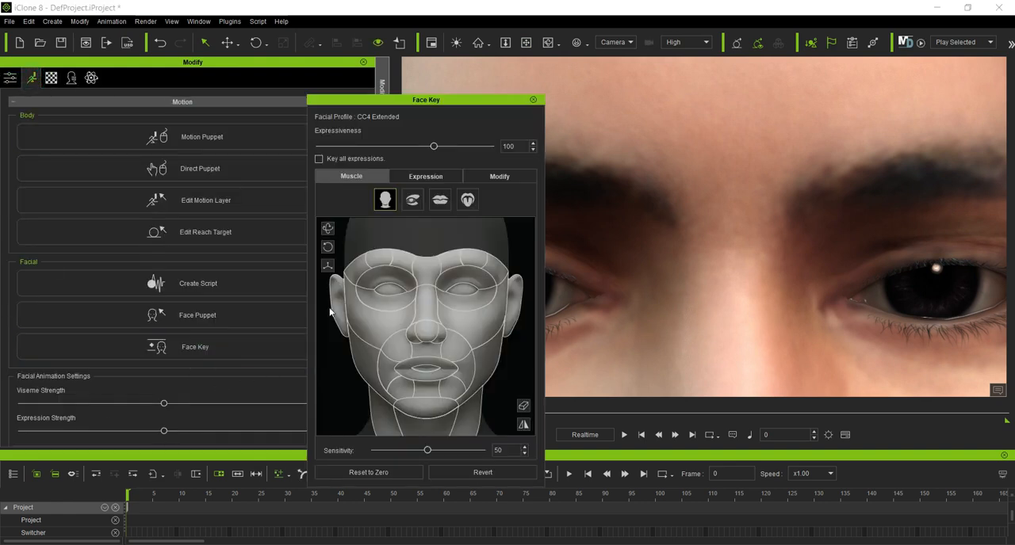
pyautogui.click(412, 200)
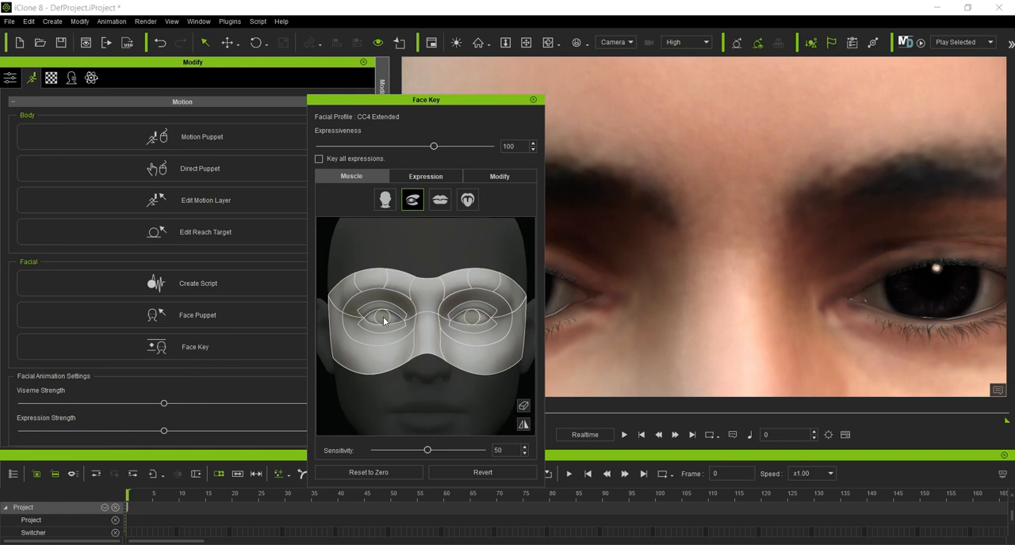
# Step: Try the muscle controls of both eyeballs and the lower eyelid, and clear the muscle selection
pyautogui.moveTo(384, 320)
pyautogui.mouseDown()
pyautogui.moveTo(396, 368)
pyautogui.moveTo(389, 263)
pyautogui.moveTo(397, 374)
pyautogui.moveTo(379, 277)
pyautogui.moveTo(394, 363)
pyautogui.moveTo(392, 279)
pyautogui.moveTo(395, 324)
pyautogui.mouseUp()
pyautogui.moveTo(440, 104); pyautogui.dragTo(322, 113)
pyautogui.moveTo(263, 327)
pyautogui.mouseDown()
pyautogui.moveTo(272, 389)
pyautogui.moveTo(276, 316)
pyautogui.moveTo(276, 382)
pyautogui.moveTo(282, 329)
pyautogui.moveTo(285, 387)
pyautogui.moveTo(284, 332)
pyautogui.moveTo(287, 380)
pyautogui.moveTo(285, 334)
pyautogui.moveTo(292, 388)
pyautogui.moveTo(320, 393)
pyautogui.mouseUp()
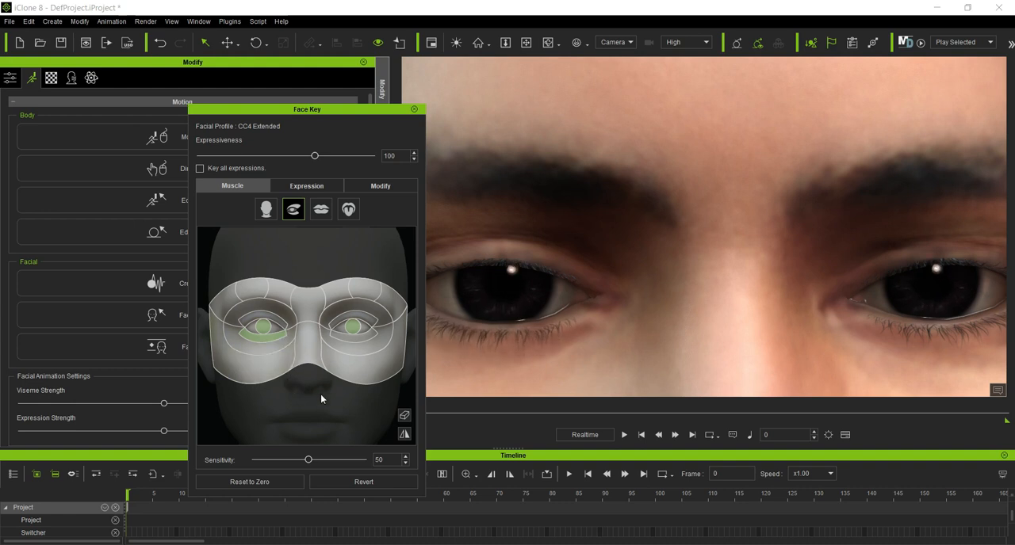
pyautogui.click(404, 418)
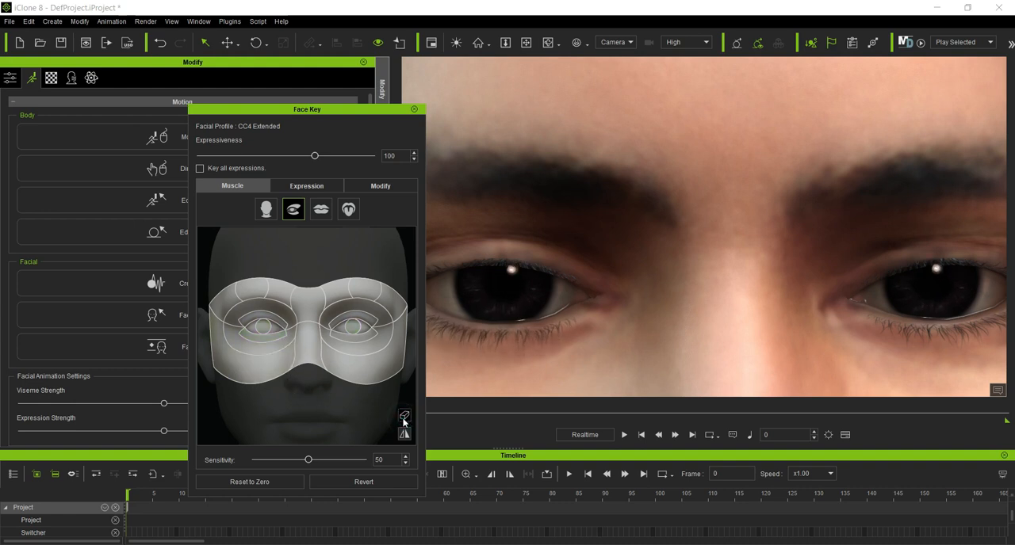
# Step: Partly close the character's left eye with the muscles surrounding it, and clear the muscle selection
pyautogui.click(370, 346)
pyautogui.moveTo(370, 380); pyautogui.dragTo(354, 401)
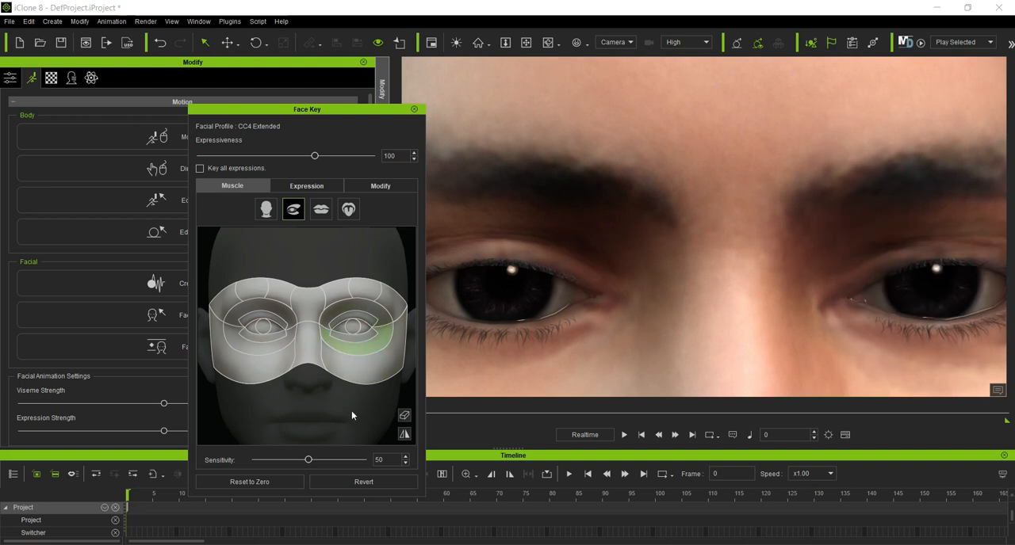
pyautogui.scroll(-5, 638, 333)
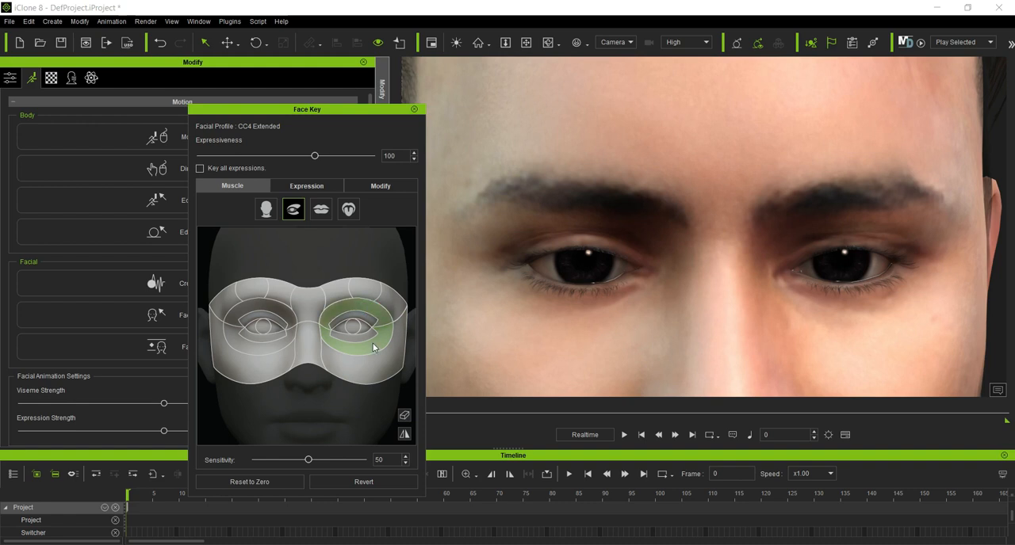
pyautogui.moveTo(382, 380)
pyautogui.mouseDown()
pyautogui.moveTo(374, 424)
pyautogui.moveTo(375, 343)
pyautogui.moveTo(384, 385)
pyautogui.moveTo(394, 346)
pyautogui.moveTo(474, 335)
pyautogui.moveTo(138, 340)
pyautogui.moveTo(305, 344)
pyautogui.moveTo(423, 383)
pyautogui.moveTo(387, 384)
pyautogui.mouseUp()
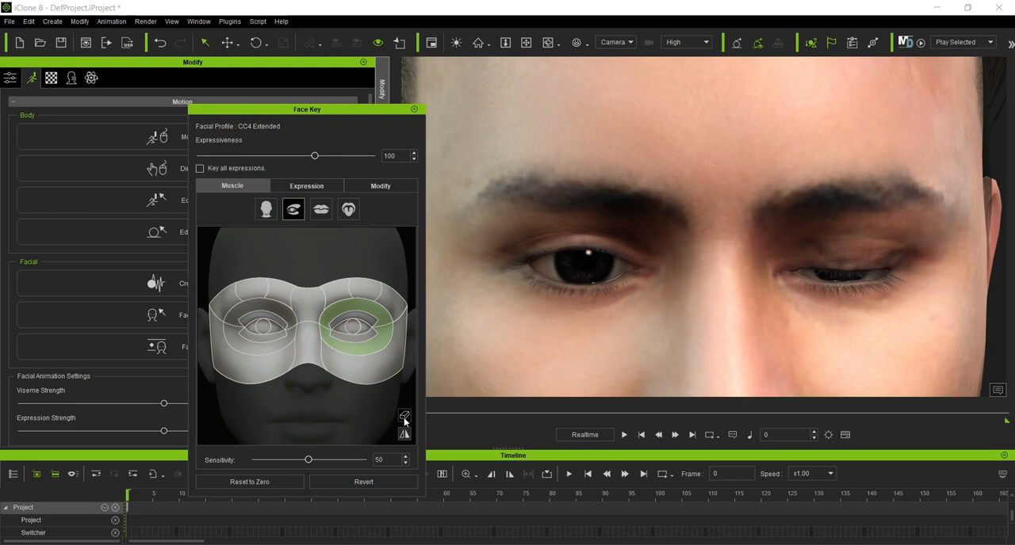
pyautogui.click(404, 416)
# Step: Try the muscle above the character's left eyebrow, then reset the face to zero and clear the muscle selection
pyautogui.click(368, 294)
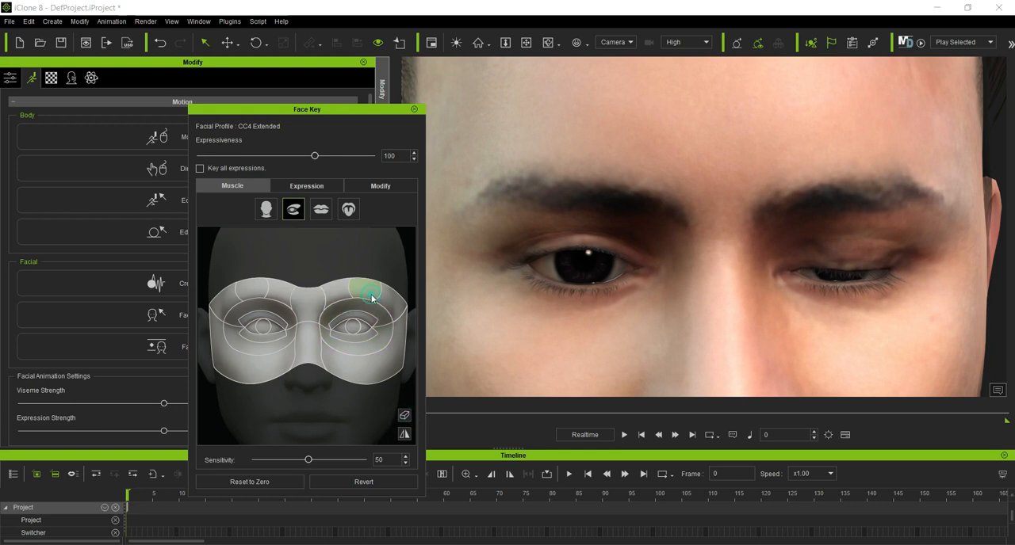
pyautogui.moveTo(364, 340); pyautogui.dragTo(363, 302)
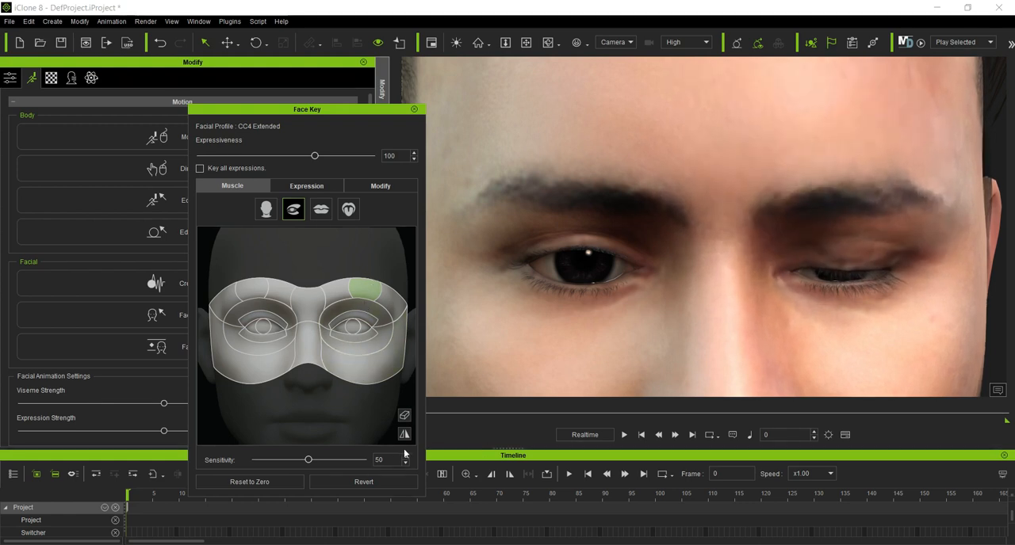
pyautogui.click(252, 482)
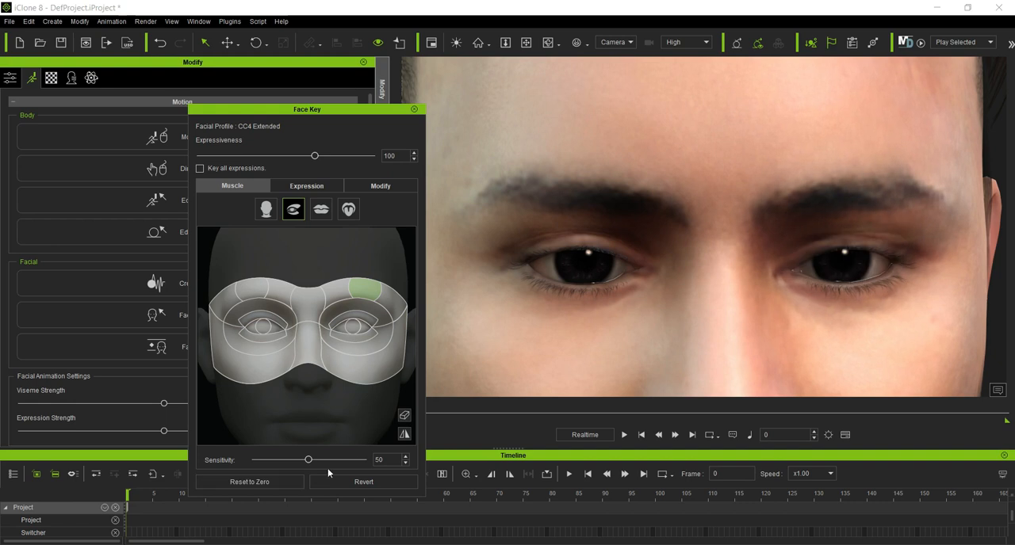
pyautogui.click(404, 417)
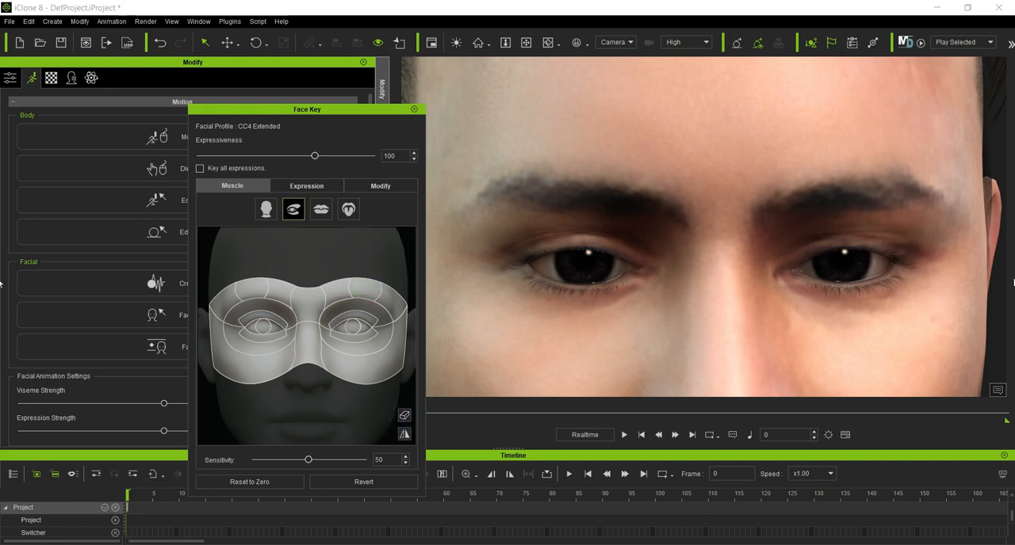
# Step: Switch the muscle map to the mouth region and part the lips with the whole-lips muscle until the teeth show
pyautogui.click(321, 209)
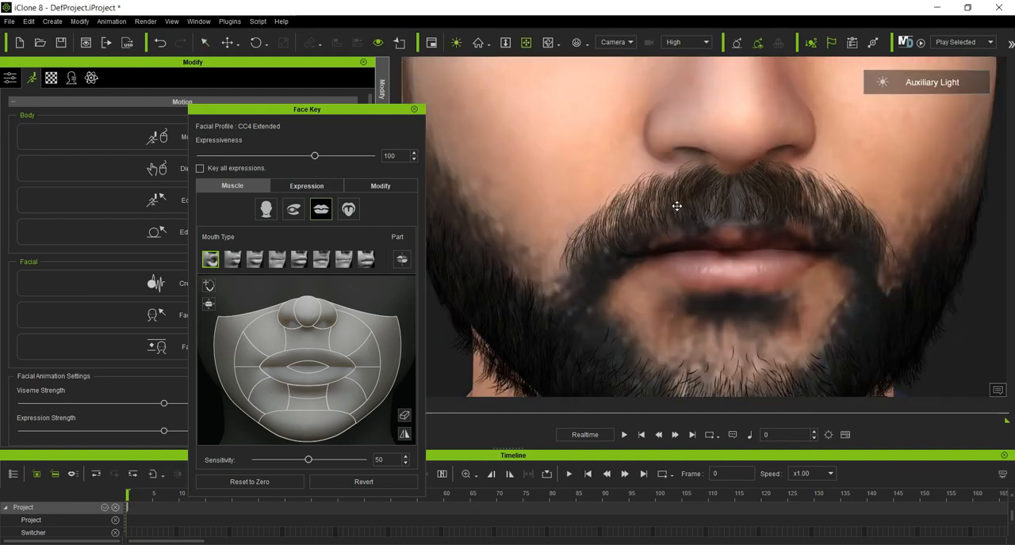
pyautogui.scroll(4, 677, 206)
pyautogui.scroll(-4, 677, 206)
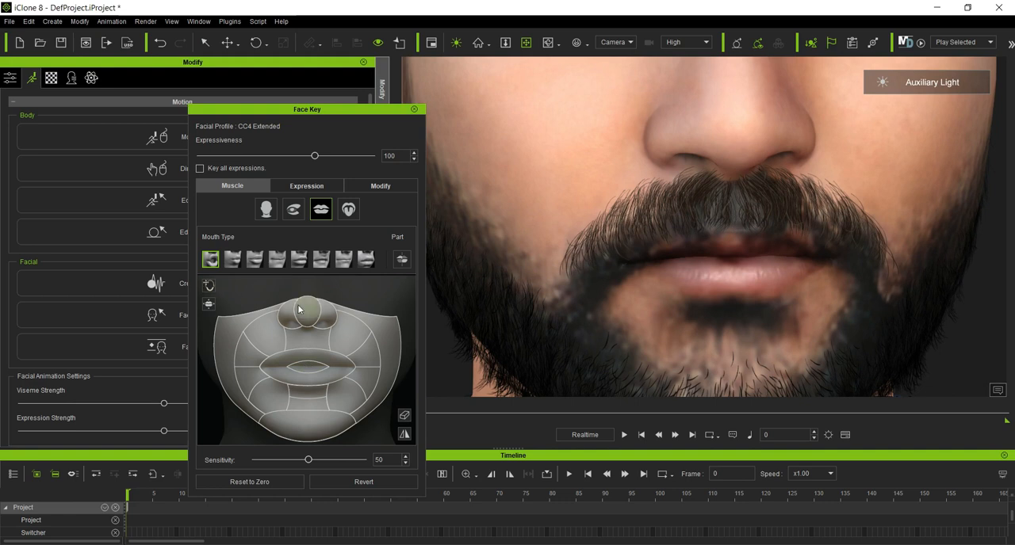
pyautogui.click(312, 365)
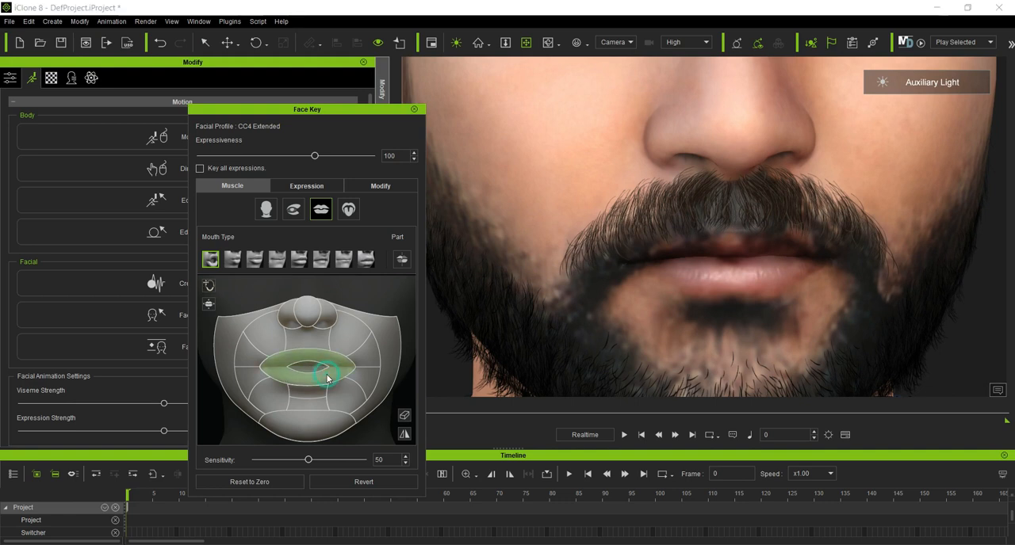
pyautogui.moveTo(359, 367); pyautogui.dragTo(350, 313)
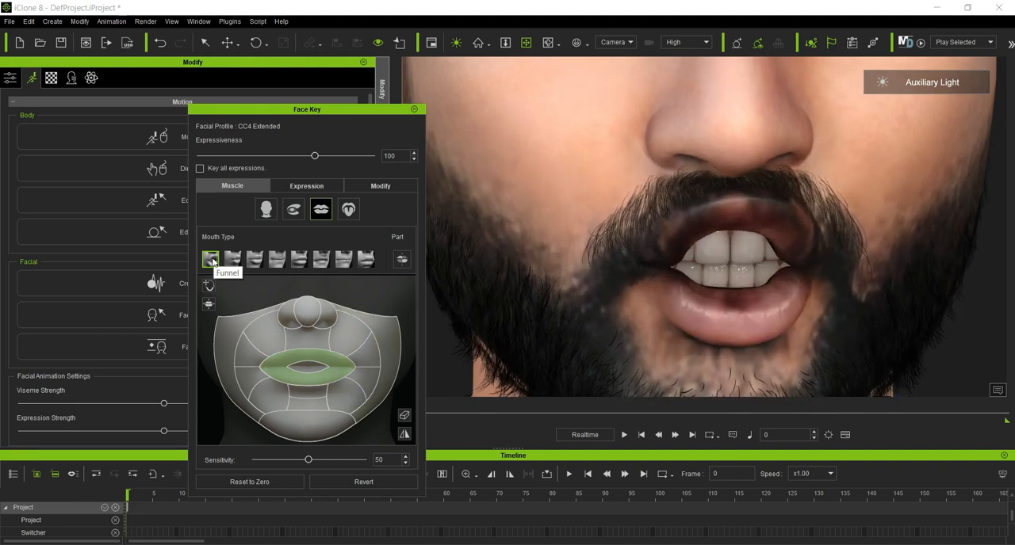
# Step: With Split Lips enabled and the face reset to zero, try the character's left lip muscles using the first and last mouth types
pyautogui.click(400, 262)
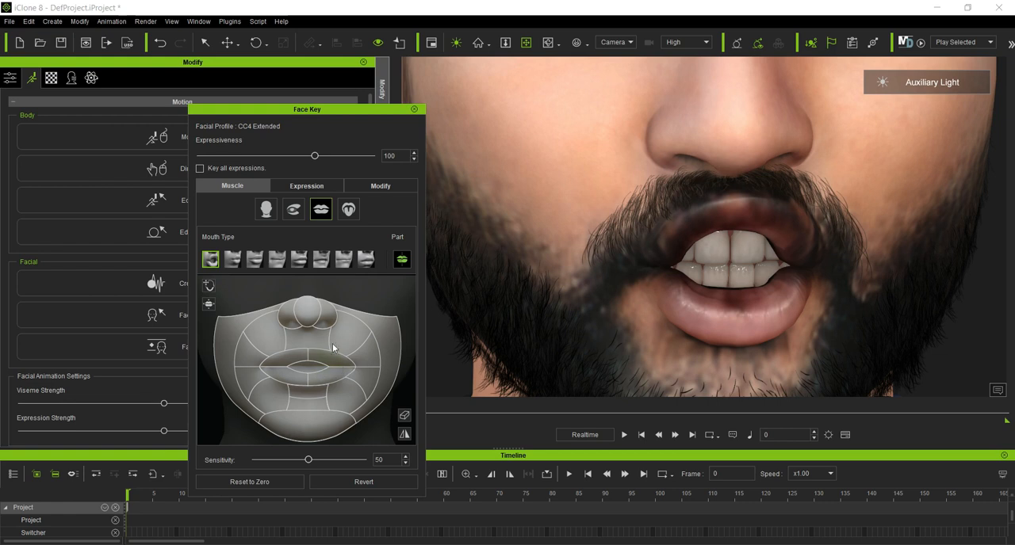
pyautogui.click(272, 483)
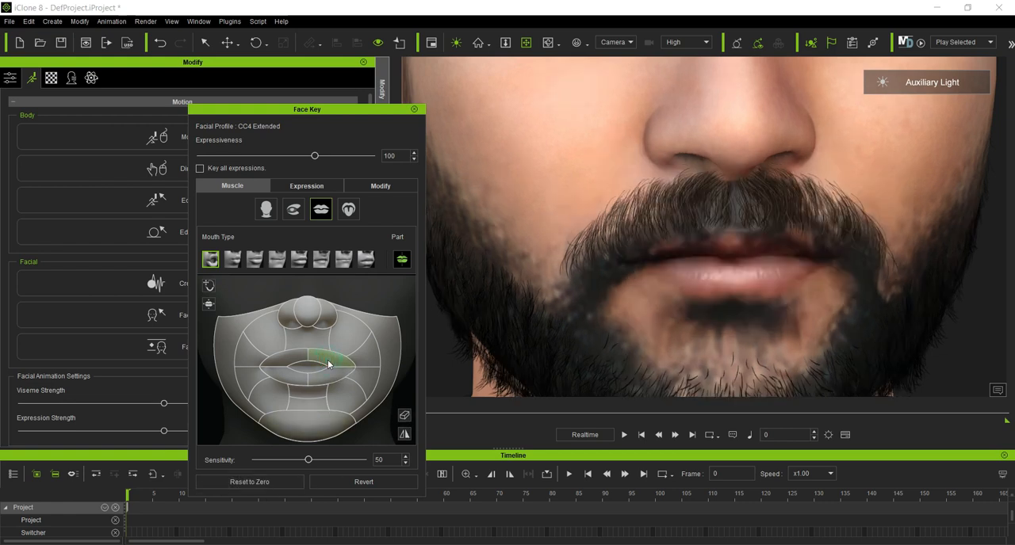
pyautogui.moveTo(329, 364); pyautogui.dragTo(353, 349)
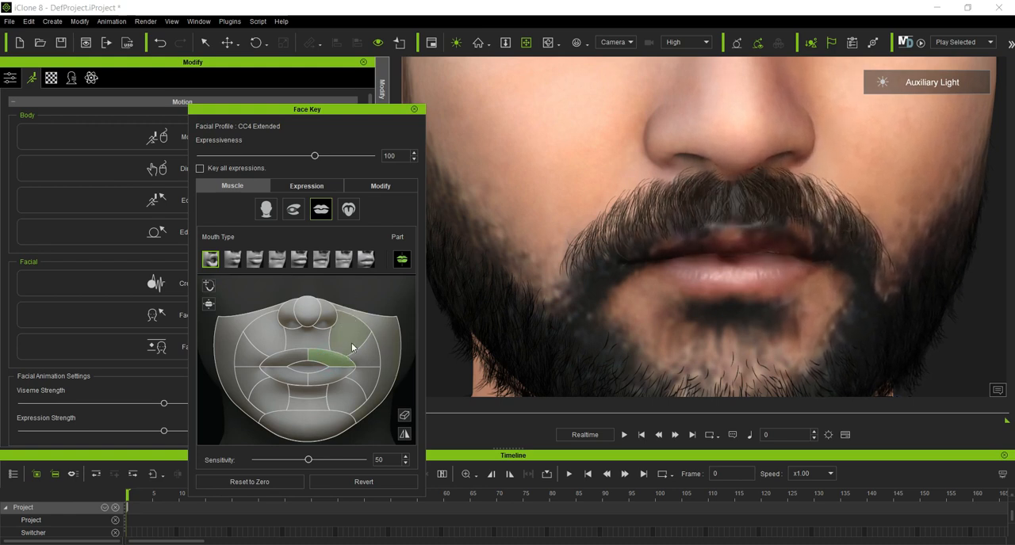
pyautogui.click(366, 264)
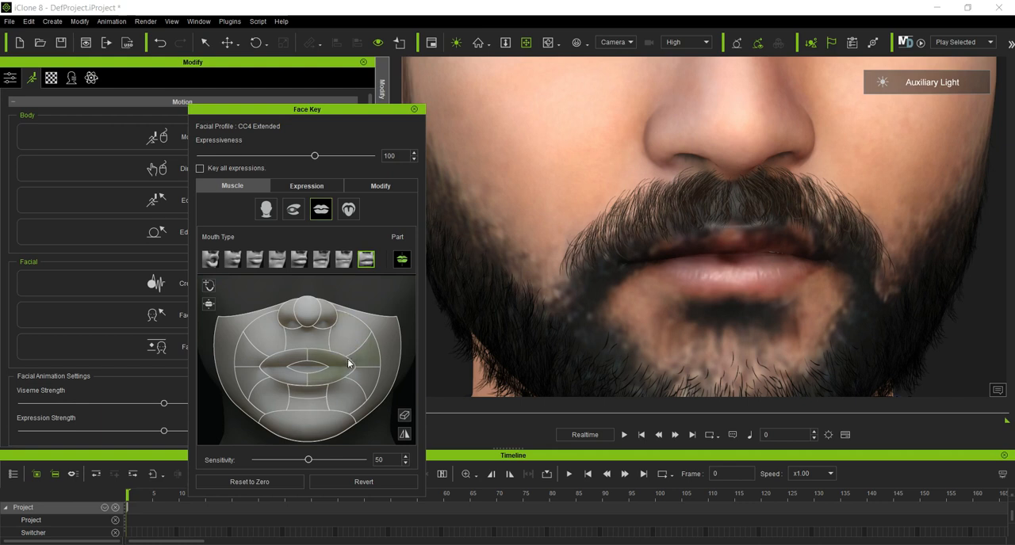
pyautogui.moveTo(339, 365)
pyautogui.mouseDown()
pyautogui.moveTo(377, 304)
pyautogui.moveTo(386, 265)
pyautogui.moveTo(328, 419)
pyautogui.moveTo(370, 287)
pyautogui.moveTo(351, 362)
pyautogui.mouseUp()
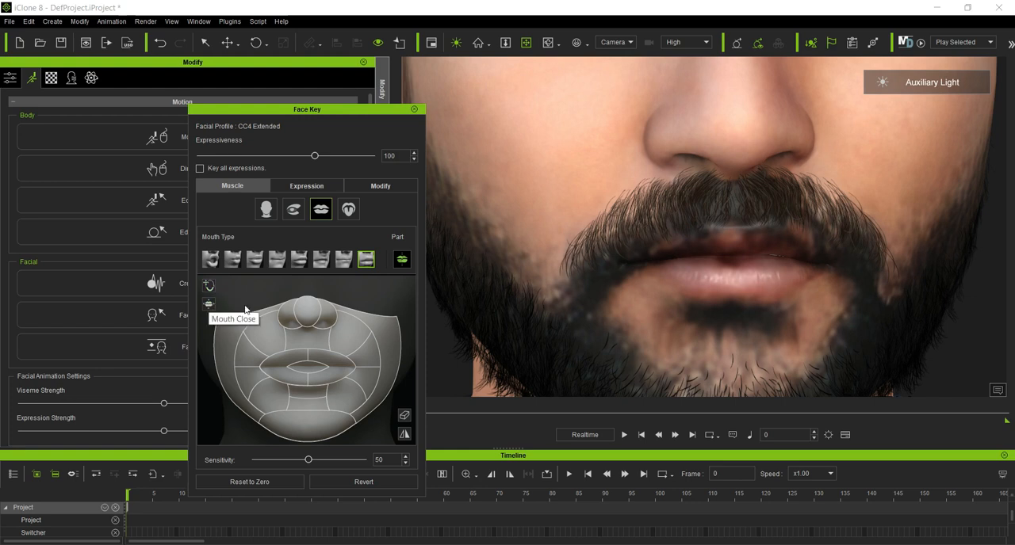
# Step: Choose the seventh mouth type, turn on symmetry and thin the lips using all four lip parts
pyautogui.click(344, 265)
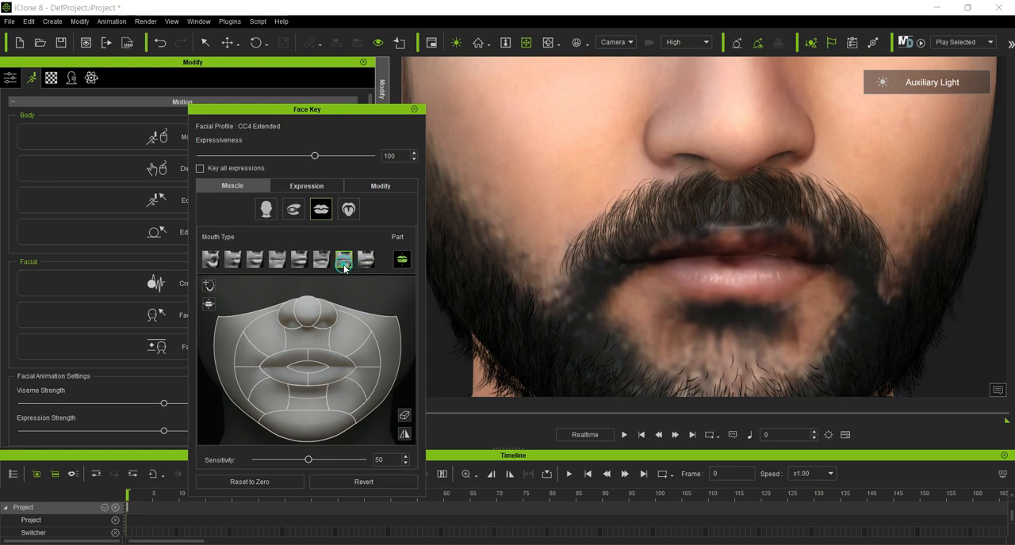
pyautogui.click(329, 359)
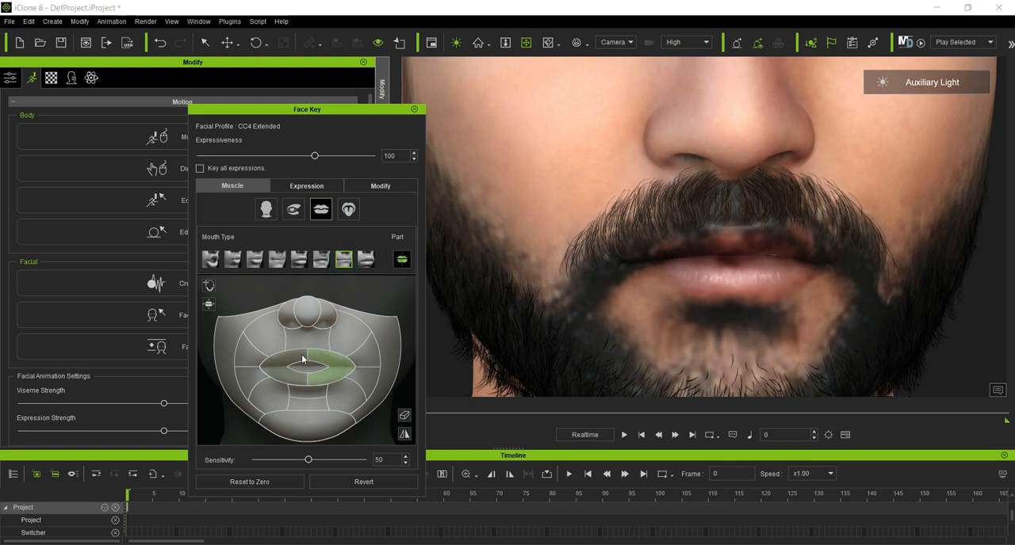
pyautogui.click(409, 440)
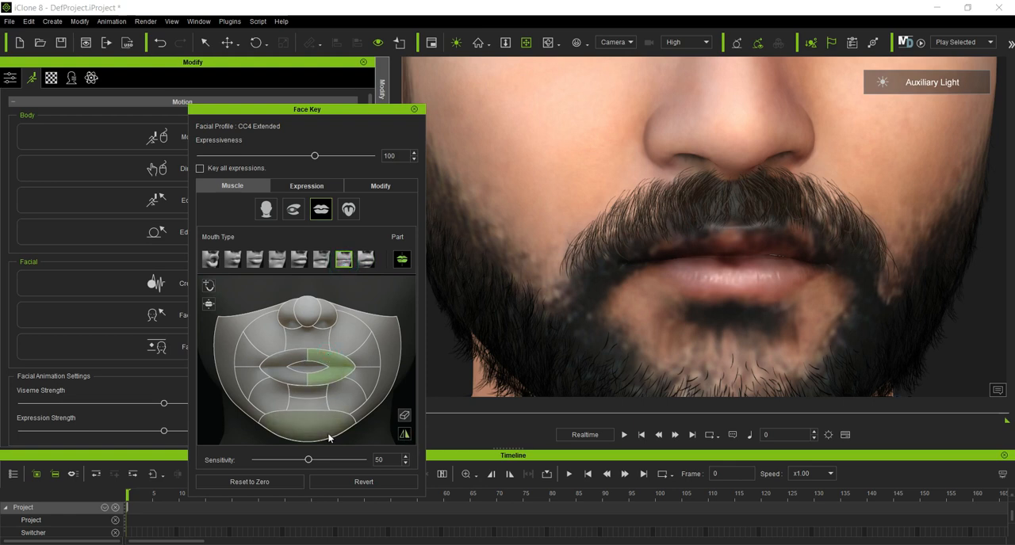
pyautogui.click(318, 378)
pyautogui.click(283, 384)
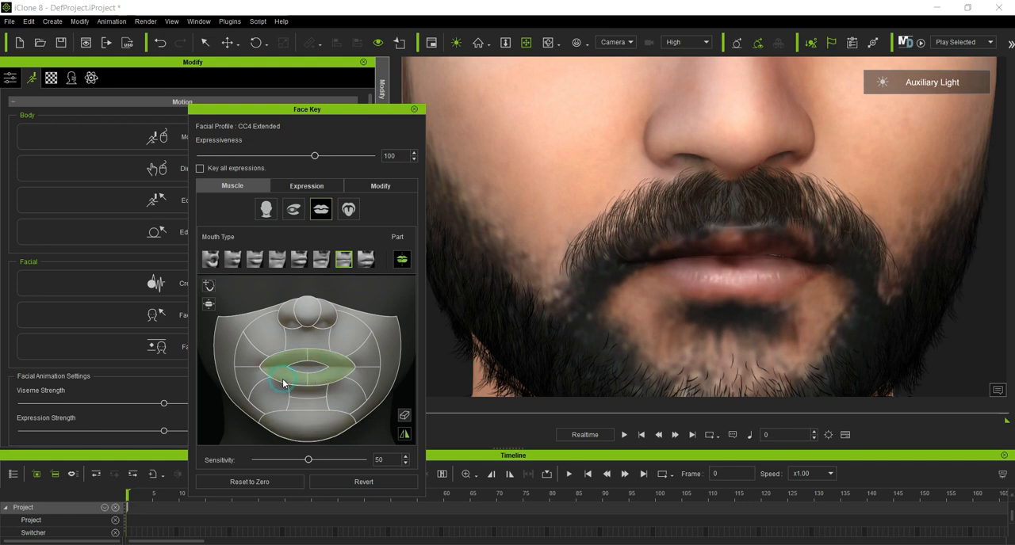
pyautogui.moveTo(350, 420); pyautogui.dragTo(351, 395)
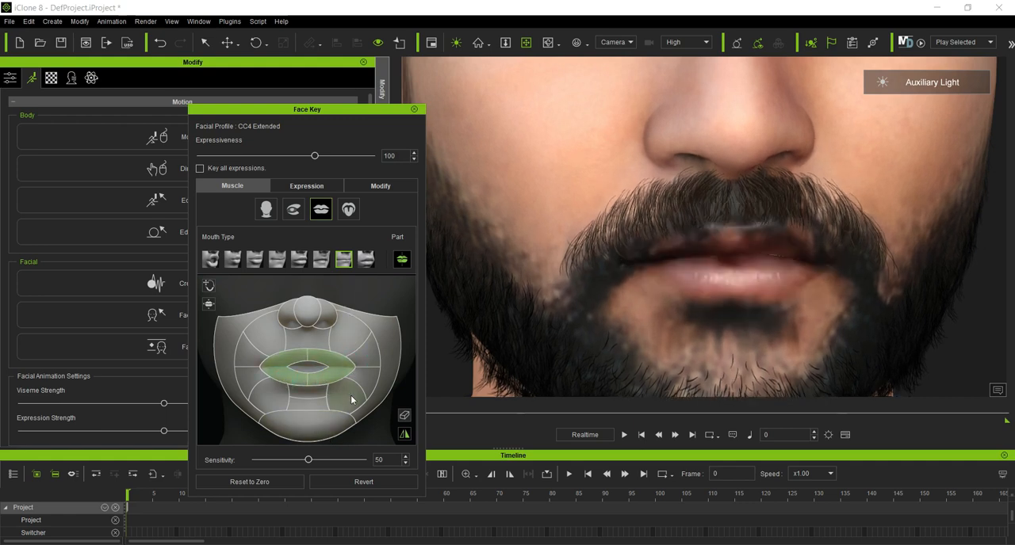
# Step: Try the sixth mouth type on the lips, clear the muscle selection and reset the face to zero
pyautogui.click(322, 263)
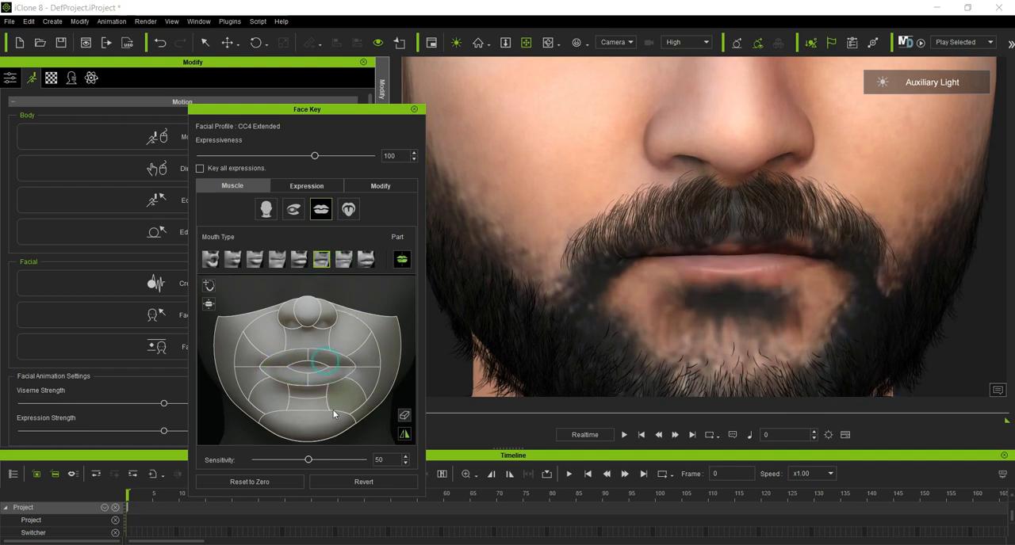
pyautogui.moveTo(340, 395); pyautogui.dragTo(328, 298)
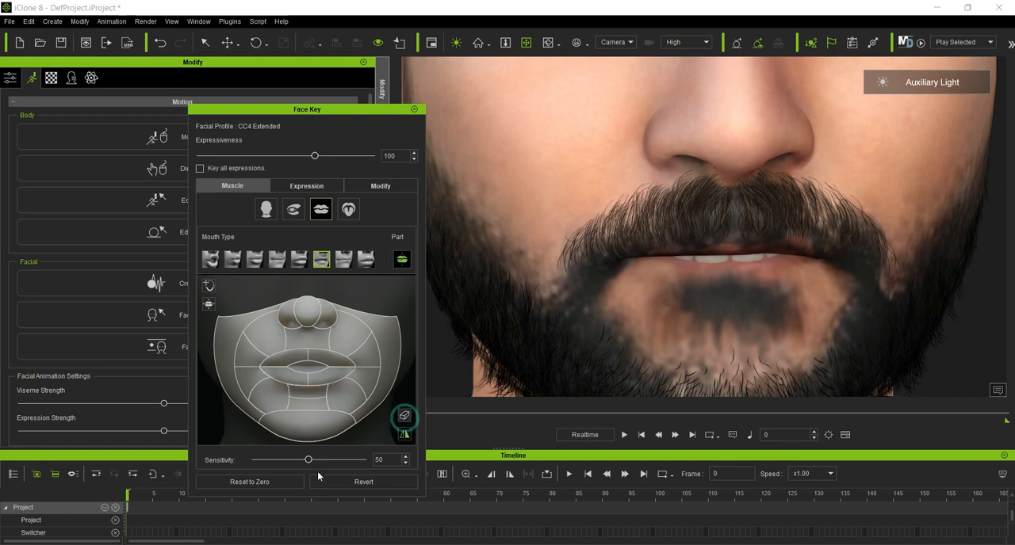
pyautogui.click(288, 480)
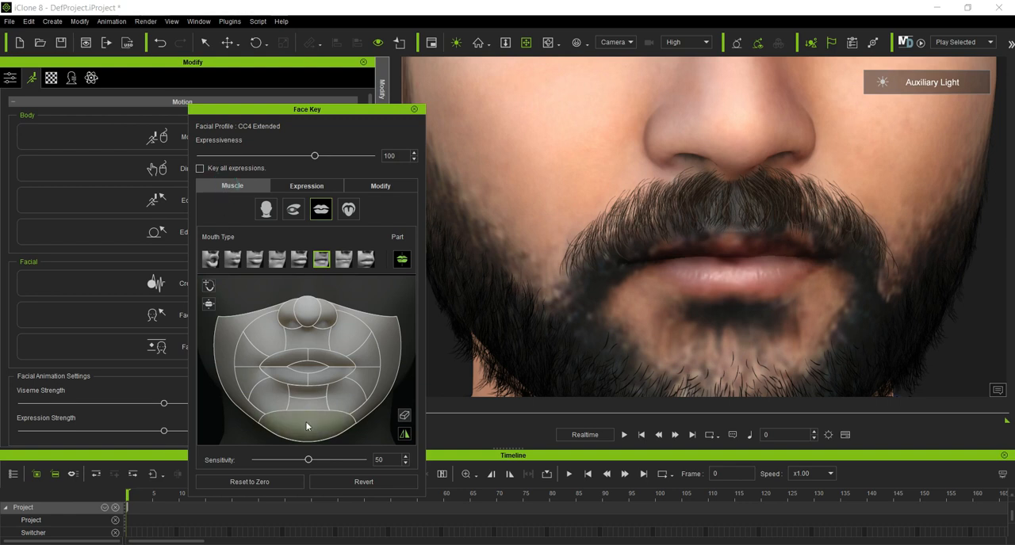
# Step: Return to the whole-head muscle map and open the jaw wide with the chin muscle
pyautogui.click(267, 210)
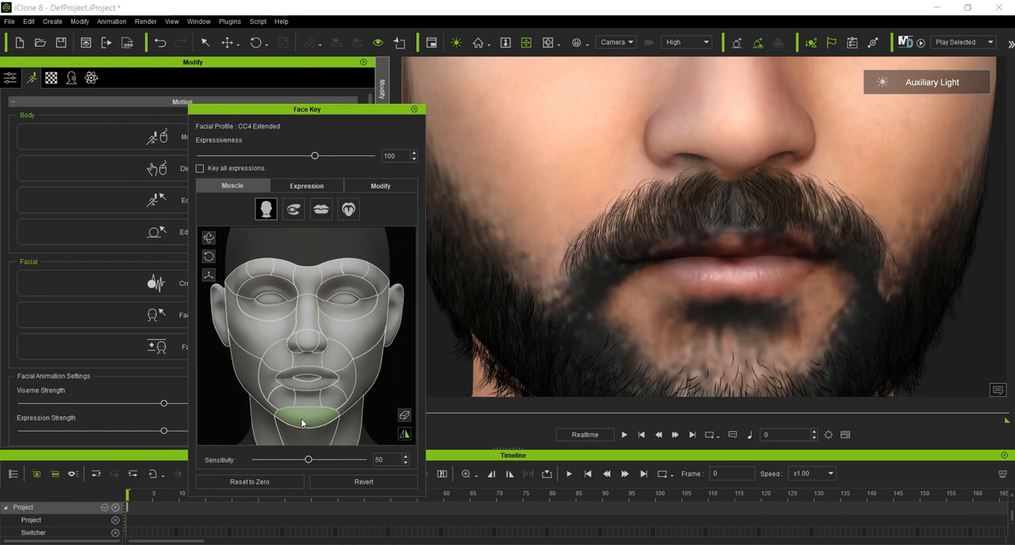
pyautogui.moveTo(301, 424); pyautogui.dragTo(303, 464)
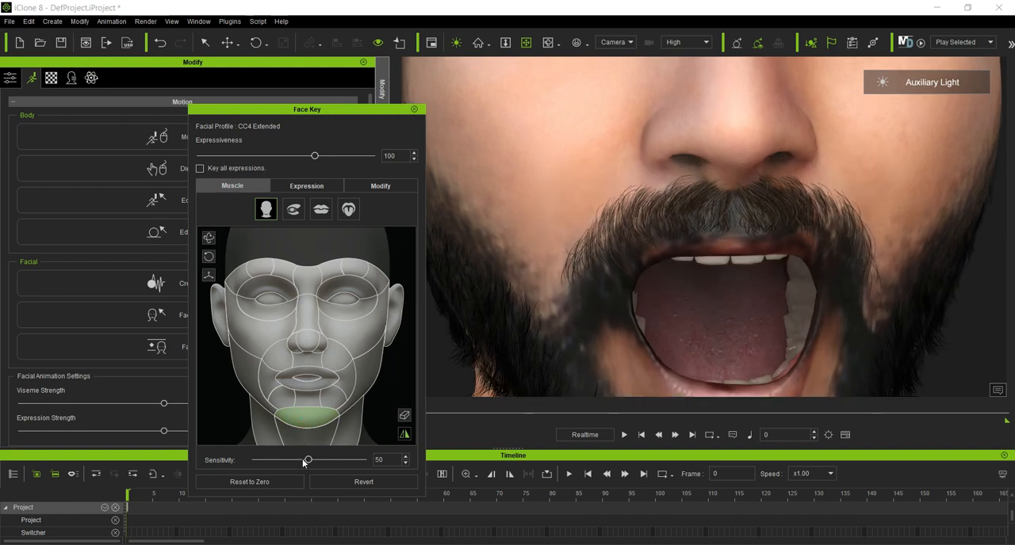
# Step: Try sticking the tongue far out of the open mouth using the tongue muscle map
pyautogui.scroll(-5, 688, 311)
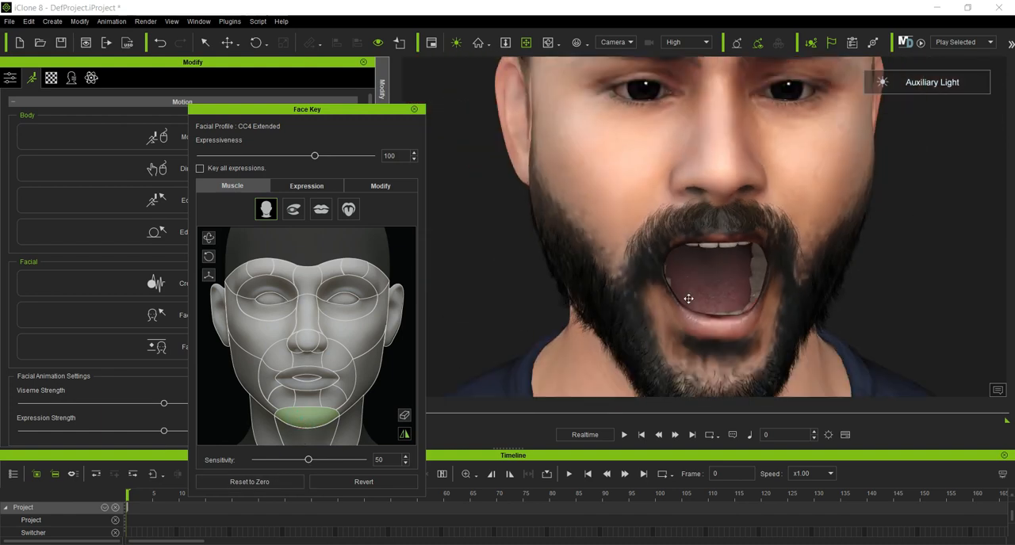
pyautogui.moveTo(749, 304); pyautogui.dragTo(659, 218, button='middle')
pyautogui.moveTo(658, 219); pyautogui.dragTo(729, 264, button='right')
pyautogui.scroll(2, 731, 264)
pyautogui.click(526, 38)
pyautogui.moveTo(702, 199); pyautogui.dragTo(614, 275)
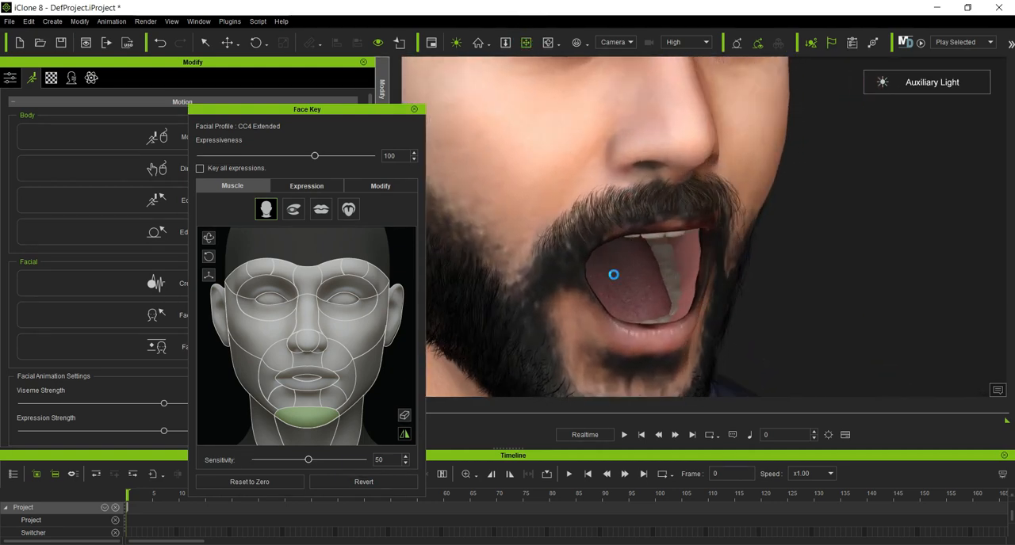
pyautogui.click(348, 209)
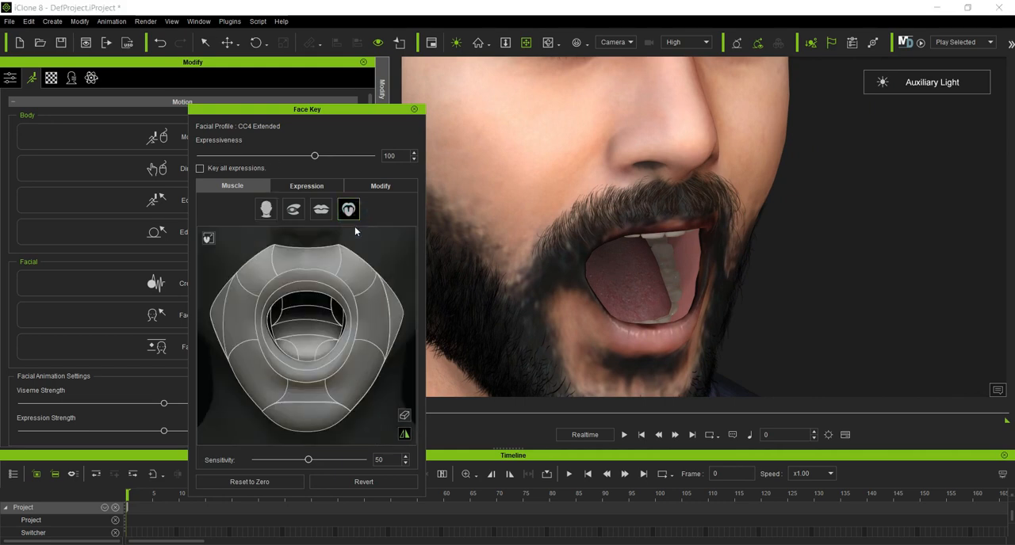
pyautogui.moveTo(307, 347); pyautogui.dragTo(405, 361)
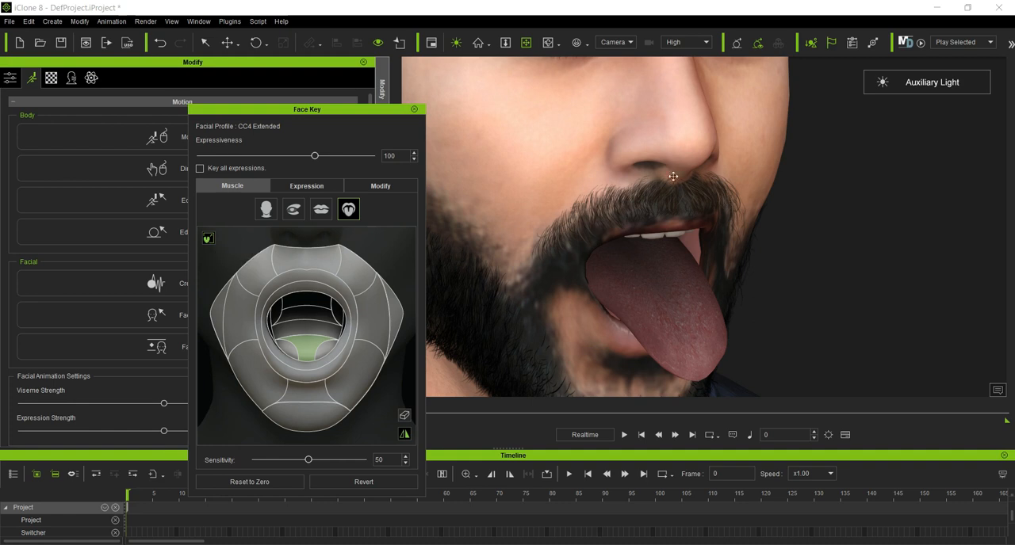
# Step: Turn off the tongue option on the tongue muscle map and reset the face to zero
pyautogui.click(547, 44)
pyautogui.moveTo(815, 367); pyautogui.dragTo(676, 295)
pyautogui.click(209, 240)
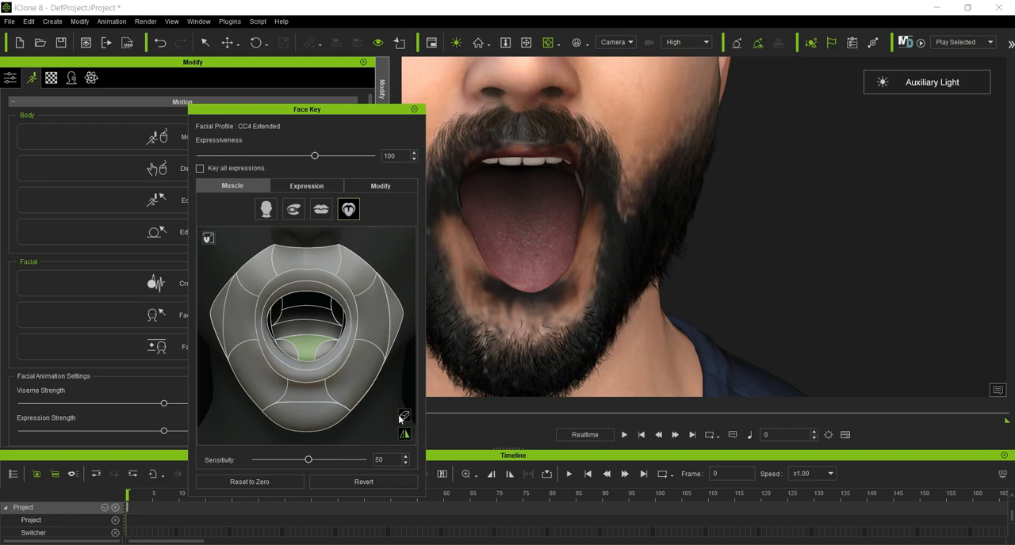
pyautogui.click(298, 480)
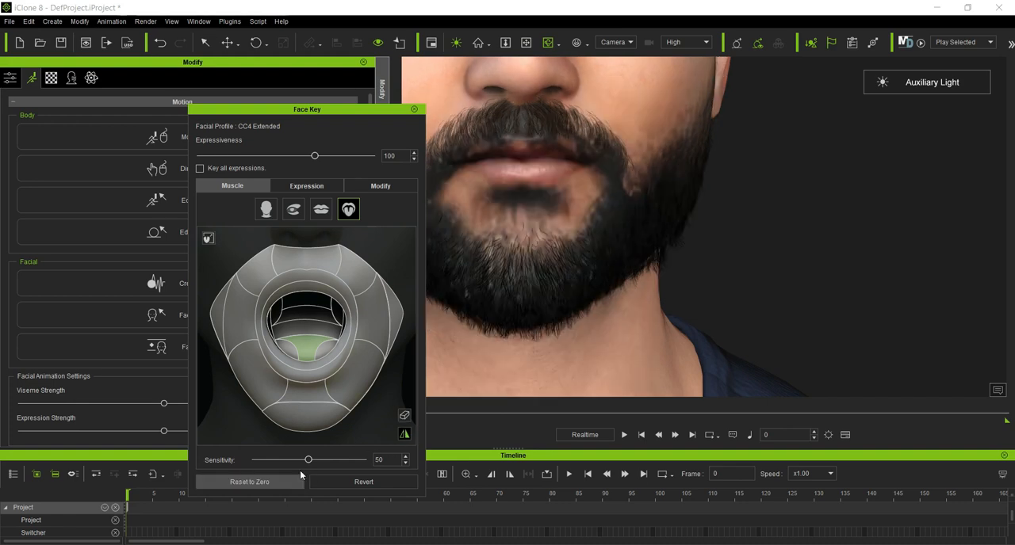
# Step: Reopen the jaw wide with the chin muscle on the whole-head map, and return to the tongue muscle map
pyautogui.click(266, 209)
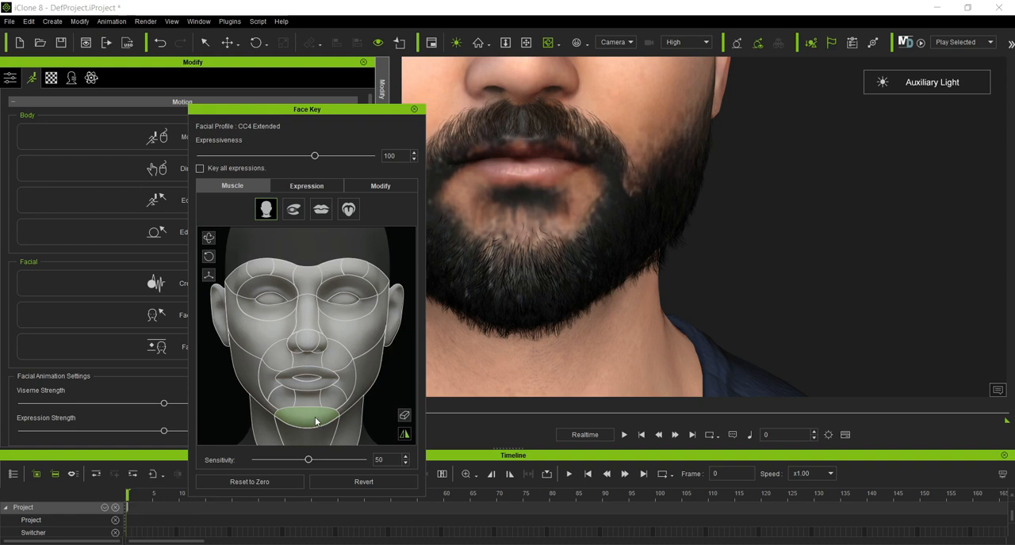
pyautogui.moveTo(321, 422); pyautogui.dragTo(319, 479)
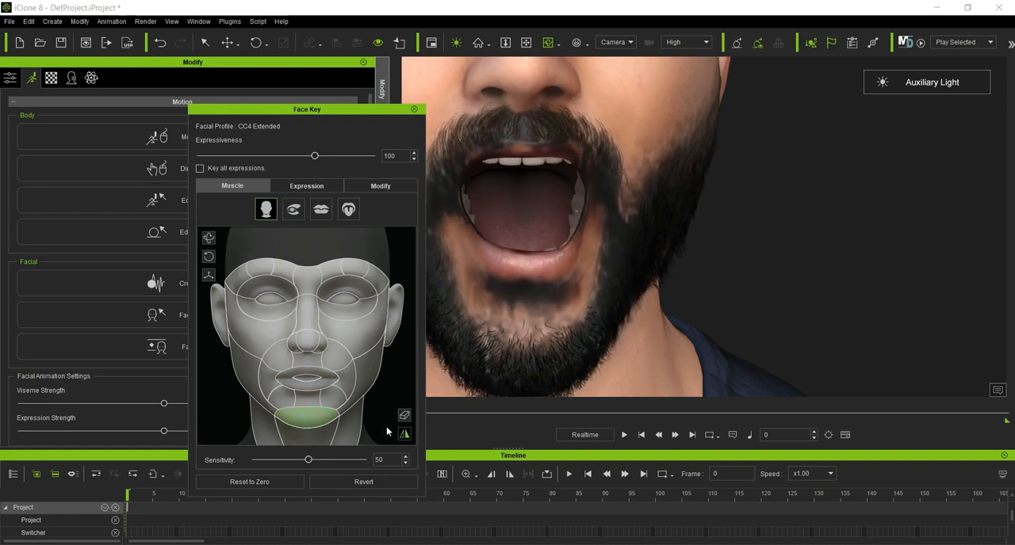
pyautogui.click(348, 209)
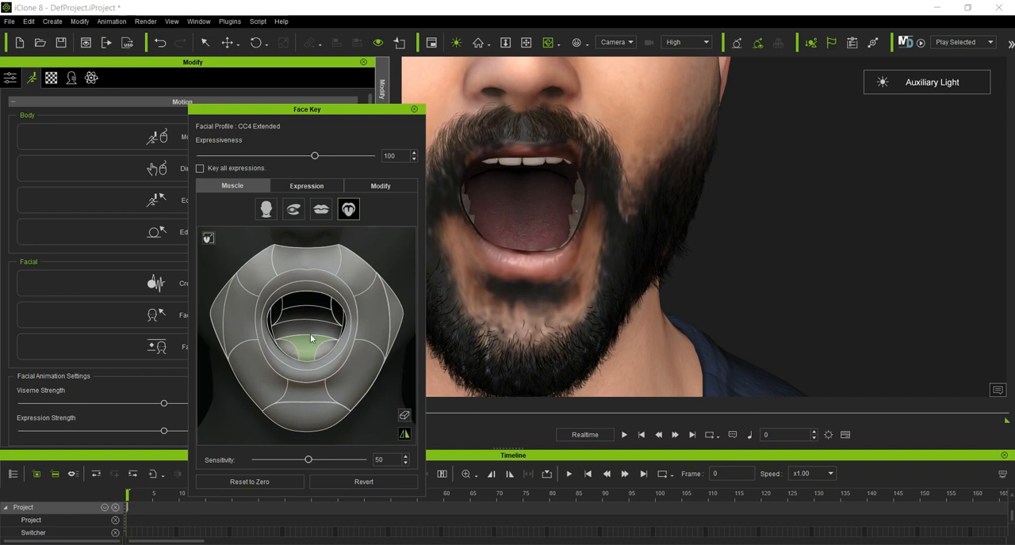
# Step: Try shifting the tongue inside the open mouth with different tongue muscles and the tongue option turned on, and reset the face to zero
pyautogui.moveTo(310, 338); pyautogui.dragTo(259, 313)
pyautogui.moveTo(320, 318); pyautogui.dragTo(235, 254)
pyautogui.click(288, 352)
pyautogui.click(208, 241)
pyautogui.moveTo(311, 356)
pyautogui.mouseDown()
pyautogui.moveTo(338, 332)
pyautogui.moveTo(576, 374)
pyautogui.moveTo(430, 475)
pyautogui.moveTo(468, 404)
pyautogui.moveTo(264, 419)
pyautogui.moveTo(354, 475)
pyautogui.moveTo(277, 473)
pyautogui.moveTo(238, 488)
pyautogui.moveTo(305, 479)
pyautogui.moveTo(219, 493)
pyautogui.moveTo(317, 527)
pyautogui.moveTo(152, 489)
pyautogui.moveTo(223, 500)
pyautogui.moveTo(195, 492)
pyautogui.moveTo(195, 483)
pyautogui.moveTo(208, 461)
pyautogui.moveTo(199, 489)
pyautogui.moveTo(205, 435)
pyautogui.moveTo(213, 472)
pyautogui.moveTo(240, 394)
pyautogui.moveTo(402, 327)
pyautogui.moveTo(286, 337)
pyautogui.moveTo(305, 394)
pyautogui.moveTo(326, 360)
pyautogui.moveTo(287, 378)
pyautogui.moveTo(334, 326)
pyautogui.moveTo(310, 331)
pyautogui.moveTo(346, 369)
pyautogui.moveTo(339, 334)
pyautogui.moveTo(332, 356)
pyautogui.moveTo(332, 318)
pyautogui.moveTo(272, 307)
pyautogui.moveTo(294, 336)
pyautogui.moveTo(290, 361)
pyautogui.moveTo(329, 356)
pyautogui.moveTo(355, 288)
pyautogui.moveTo(490, 296)
pyautogui.moveTo(376, 301)
pyautogui.moveTo(402, 308)
pyautogui.moveTo(313, 333)
pyautogui.mouseUp()
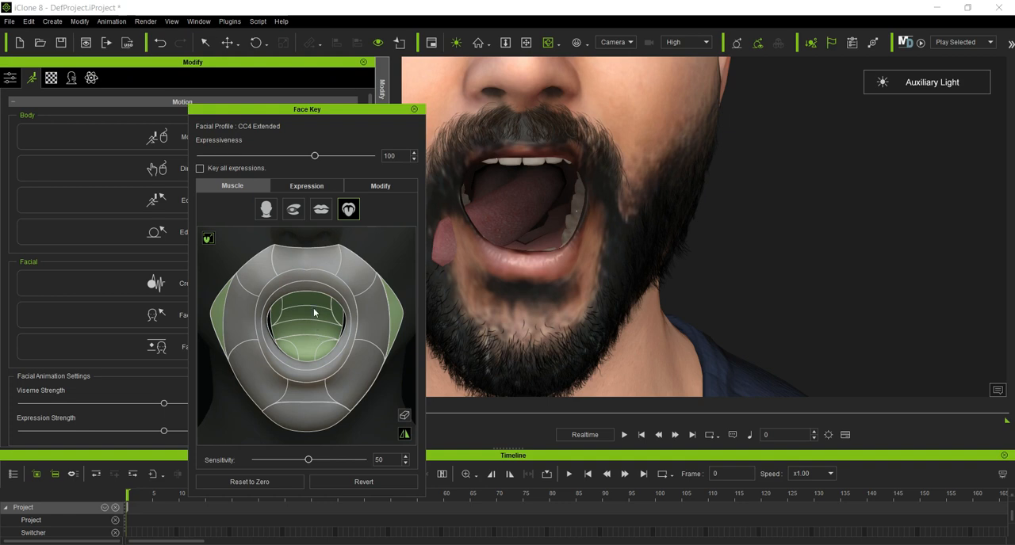
pyautogui.click(271, 483)
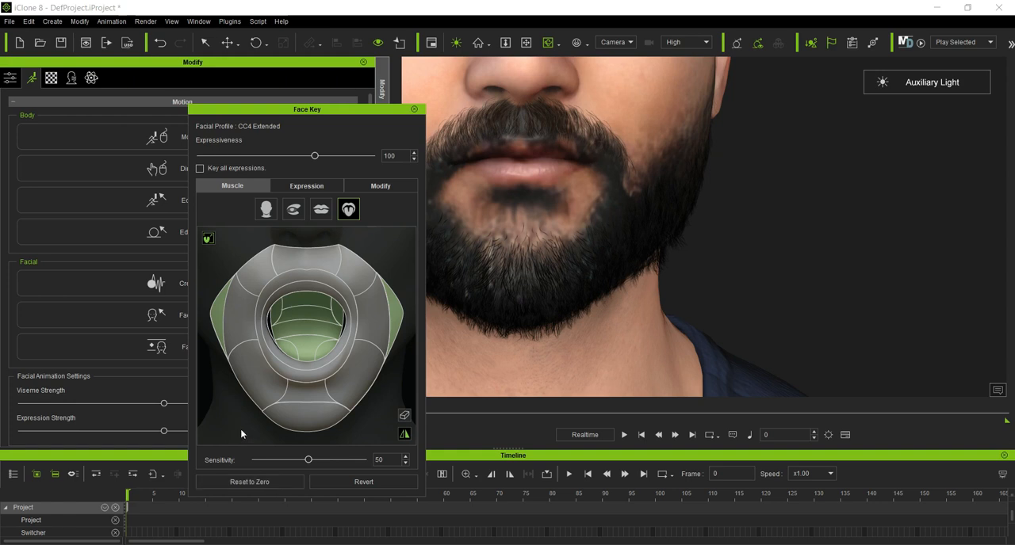
pyautogui.click(274, 211)
pyautogui.click(290, 214)
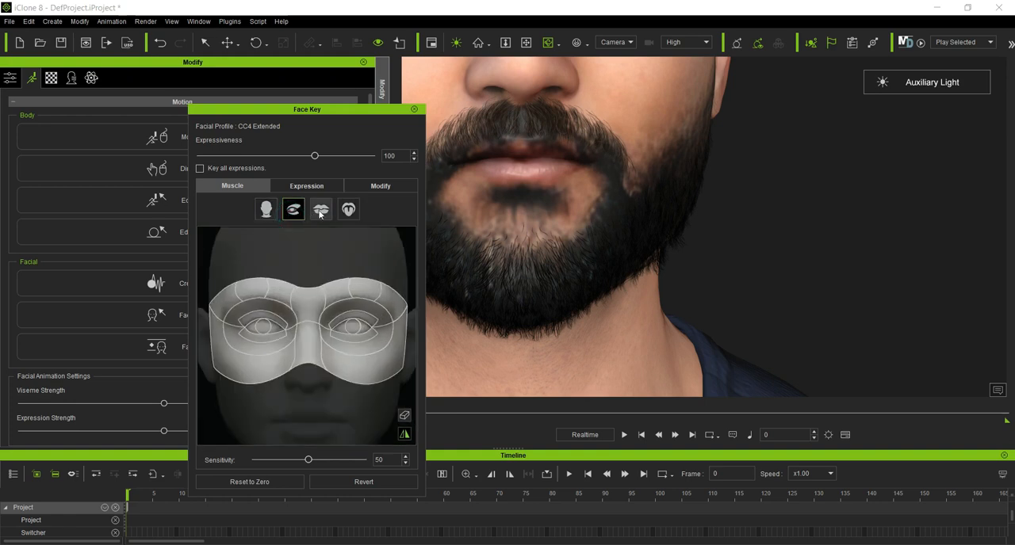
pyautogui.click(321, 209)
pyautogui.click(349, 209)
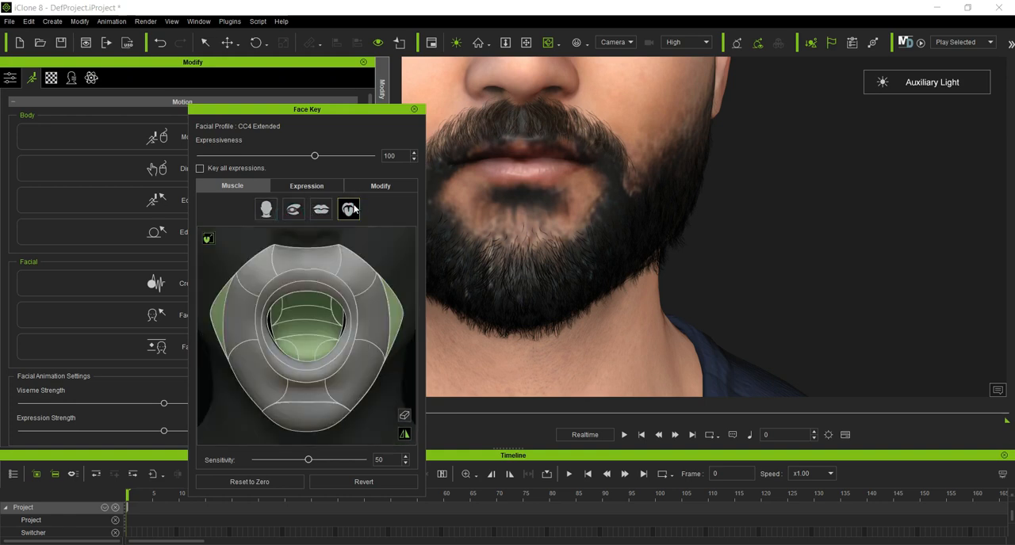
# Step: Return to the whole-head muscle map and open the character's jaw with the chin muscle
pyautogui.moveTo(539, 150); pyautogui.dragTo(722, 208, button='right')
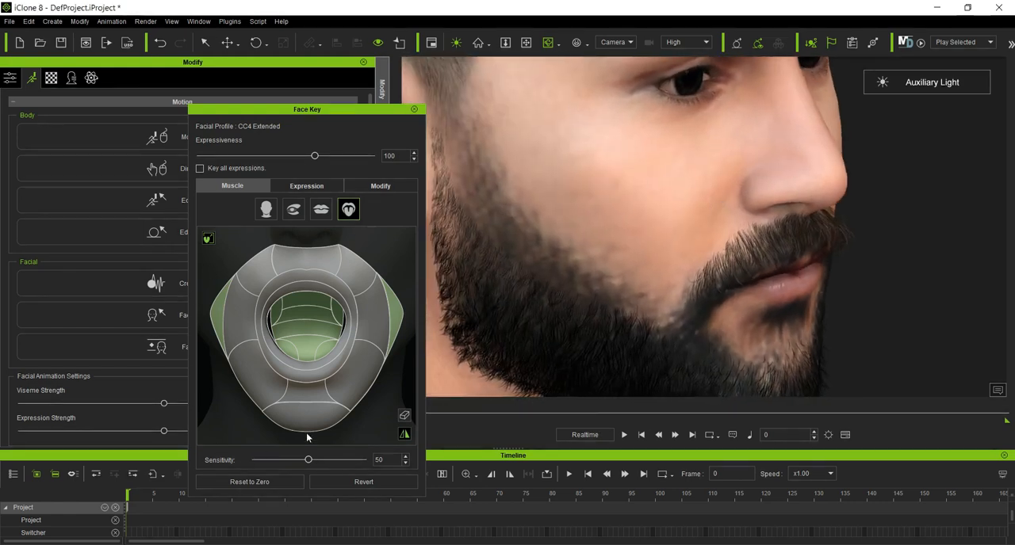
pyautogui.click(264, 208)
pyautogui.moveTo(306, 413); pyautogui.dragTo(314, 475)
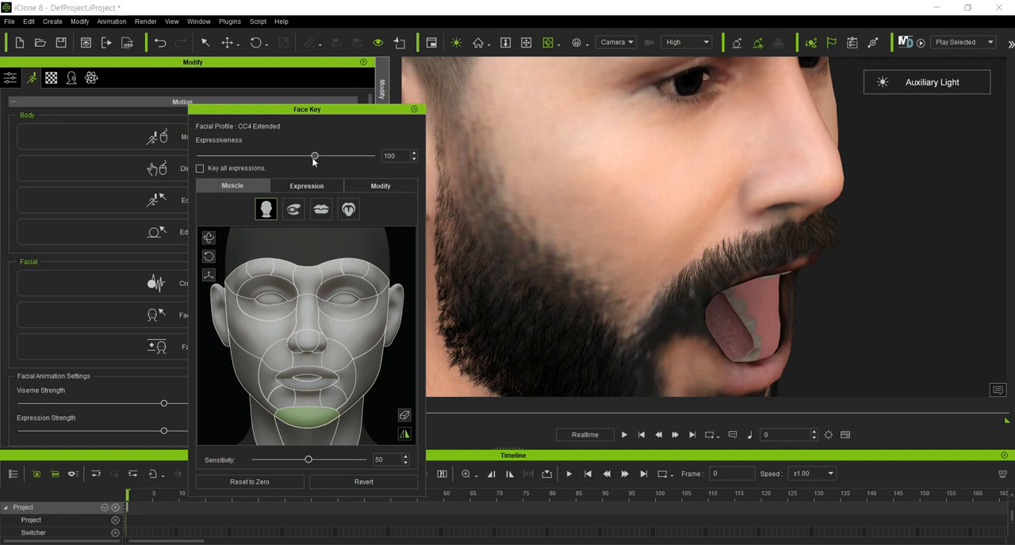
# Step: Lower the Expressiveness to 54 and set the muscle Sensitivity to 20
pyautogui.moveTo(314, 156); pyautogui.dragTo(263, 161)
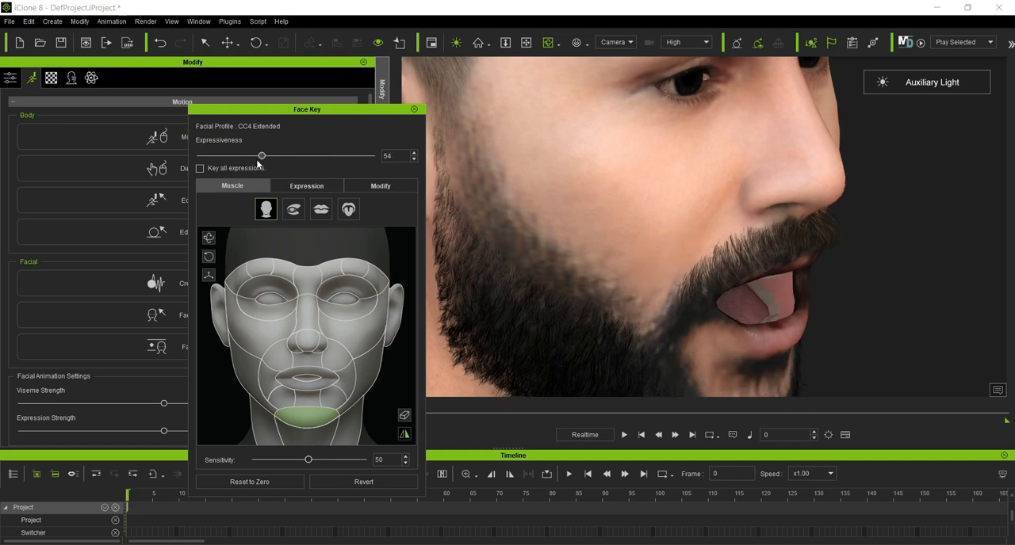
pyautogui.moveTo(309, 462); pyautogui.dragTo(268, 465)
# Step: On the tongue muscle map, adjust the tongue slightly using its front muscles
pyautogui.click(348, 209)
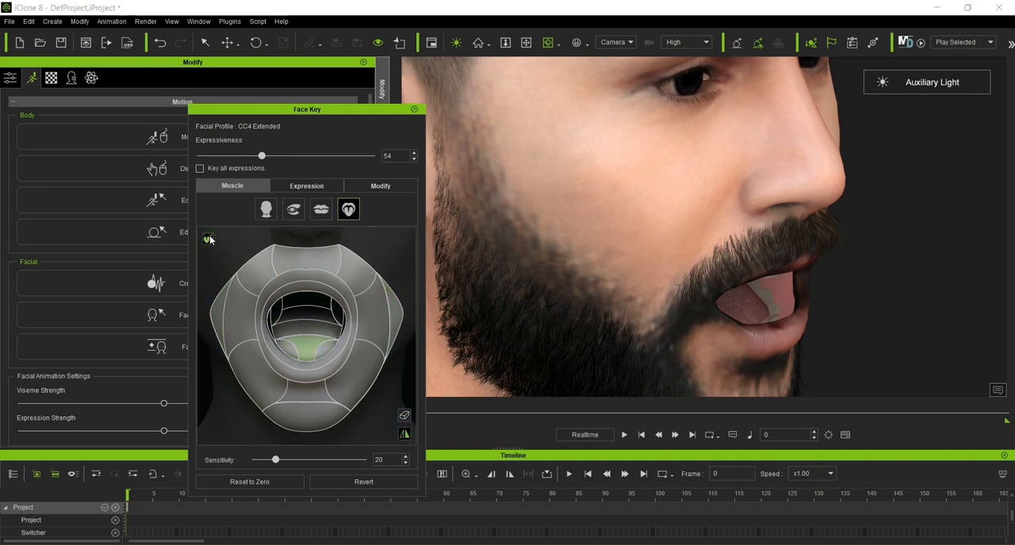
pyautogui.moveTo(301, 354); pyautogui.dragTo(415, 341)
pyautogui.moveTo(321, 349); pyautogui.dragTo(469, 374)
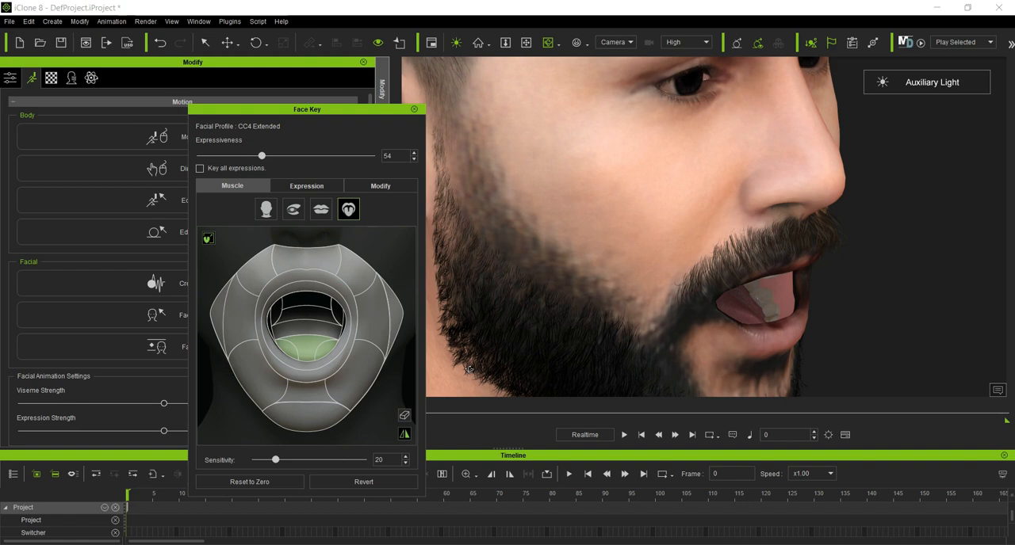
# Step: Close the Face Key editor, keeping the character's open-mouth pose
pyautogui.scroll(-5, 668, 222)
pyautogui.click(551, 46)
pyautogui.moveTo(634, 182); pyautogui.dragTo(534, 285)
pyautogui.scroll(-2, 534, 286)
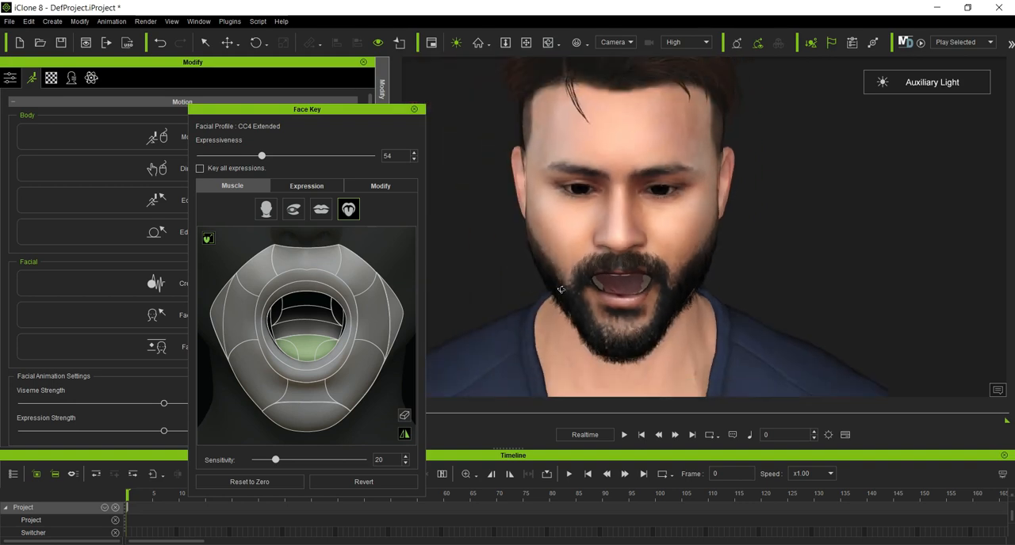
pyautogui.scroll(-6, 560, 289)
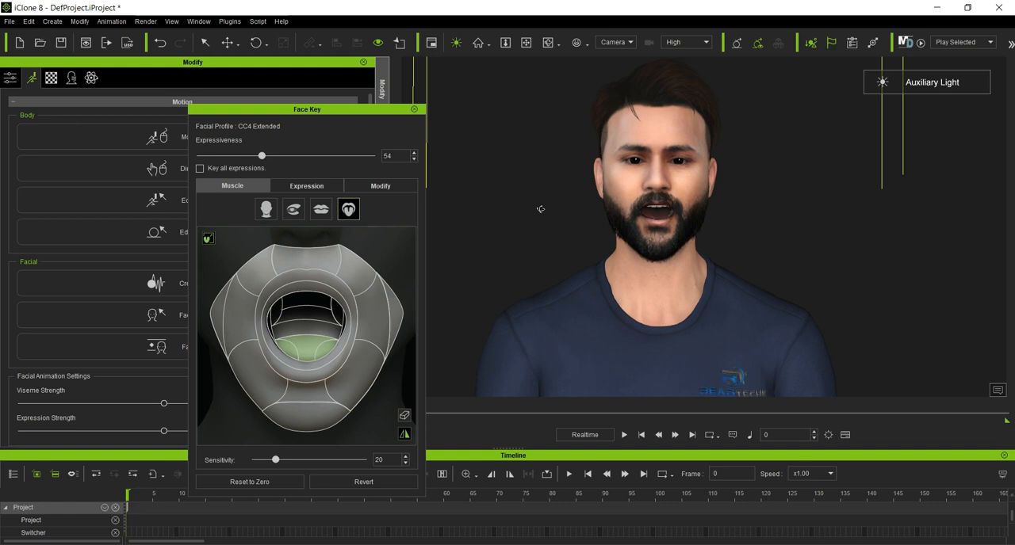
pyautogui.click(413, 109)
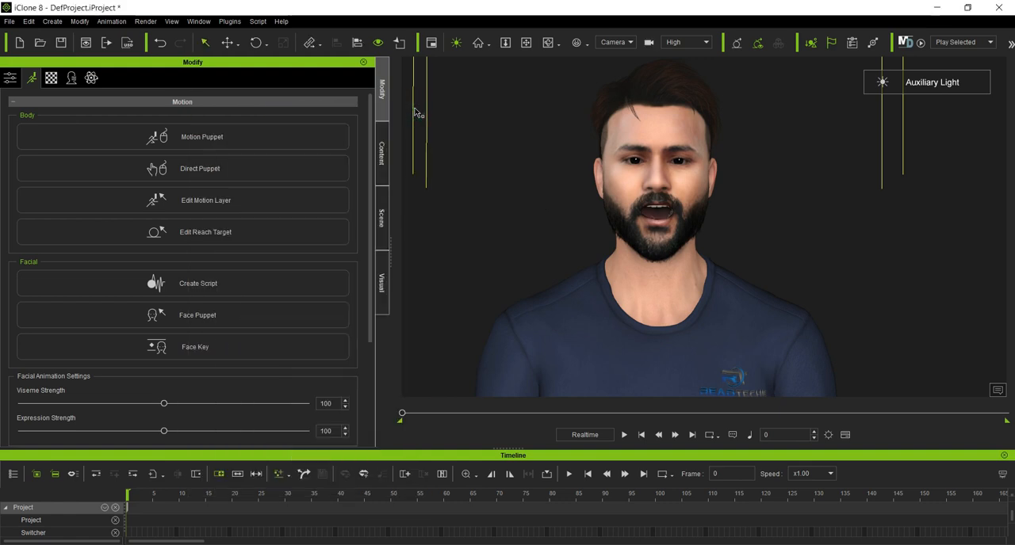